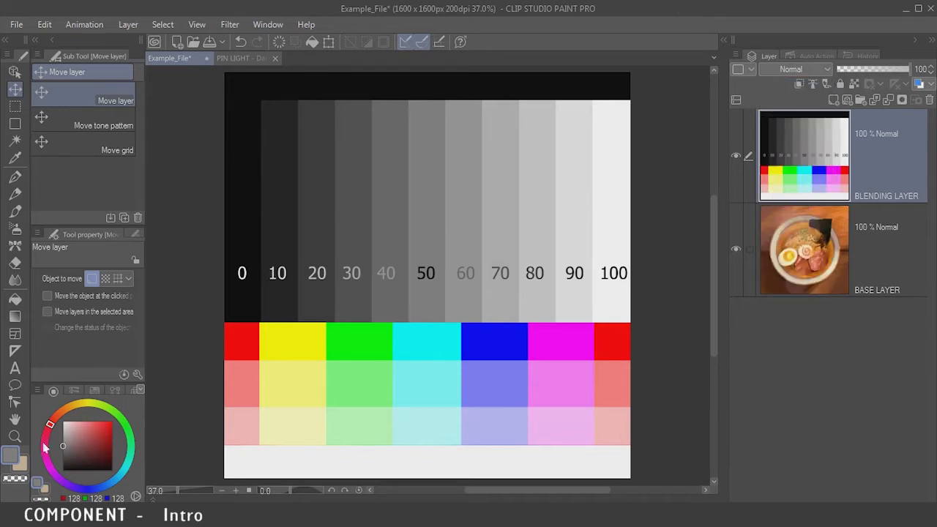
Step: Open the foreground colour's settings in HSV mode and examine the hue, saturation and value components
{"action": "left_click", "coordinate": [40, 487]}
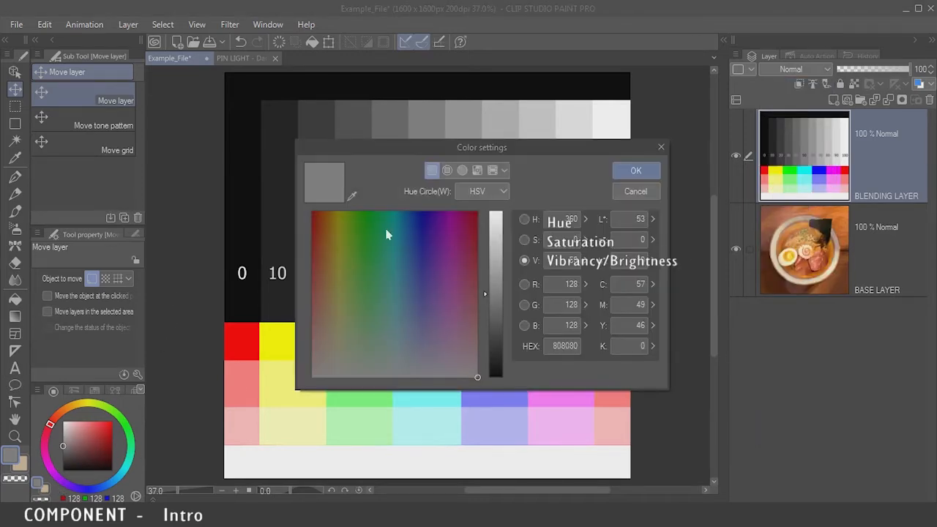
{"action": "left_click", "coordinate": [483, 191]}
{"action": "left_click", "coordinate": [479, 213]}
{"action": "left_click", "coordinate": [524, 219]}
{"action": "left_click", "coordinate": [524, 239]}
{"action": "left_click", "coordinate": [524, 261]}
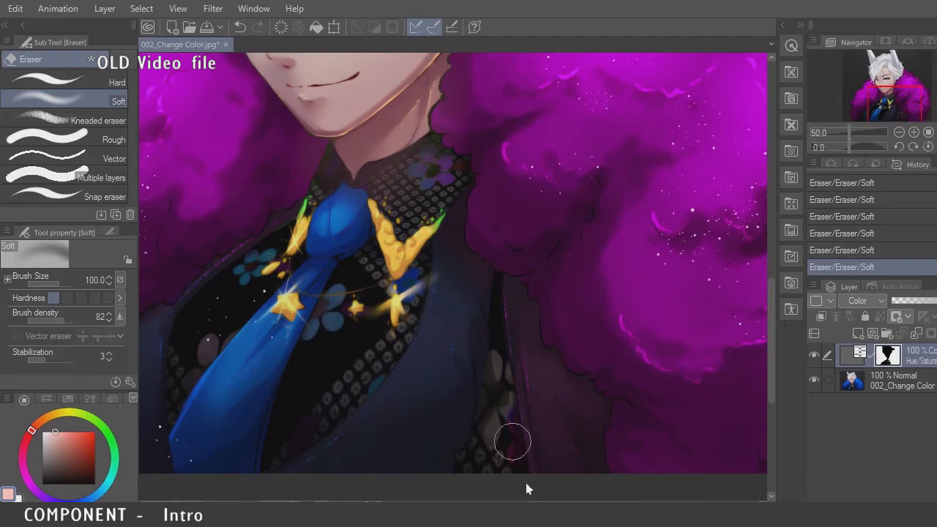
Step: Erase the purple tint over the dark jacket lapel from the correction layer's mask with the Soft eraser
{"action": "left_click", "coordinate": [59, 283]}
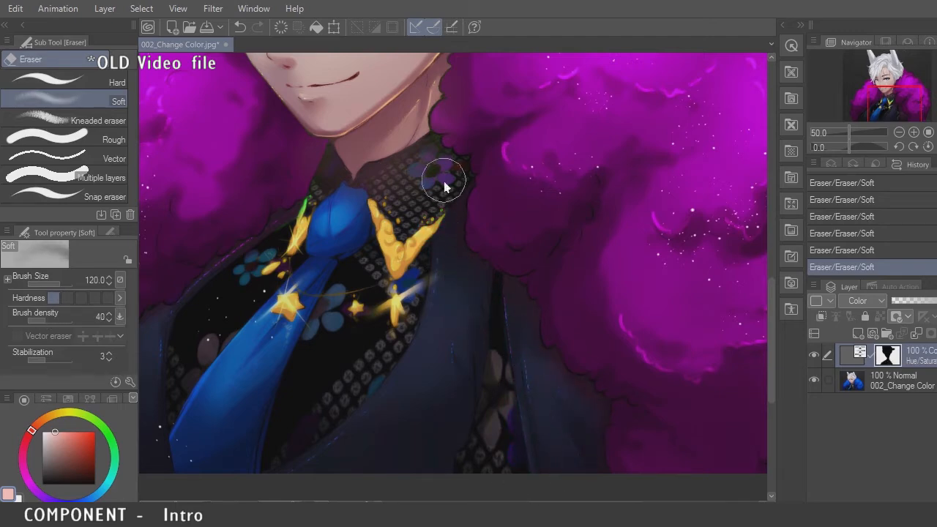
{"action": "scroll", "coordinate": [339, 262], "scroll_direction": "down", "scroll_amount": 3}
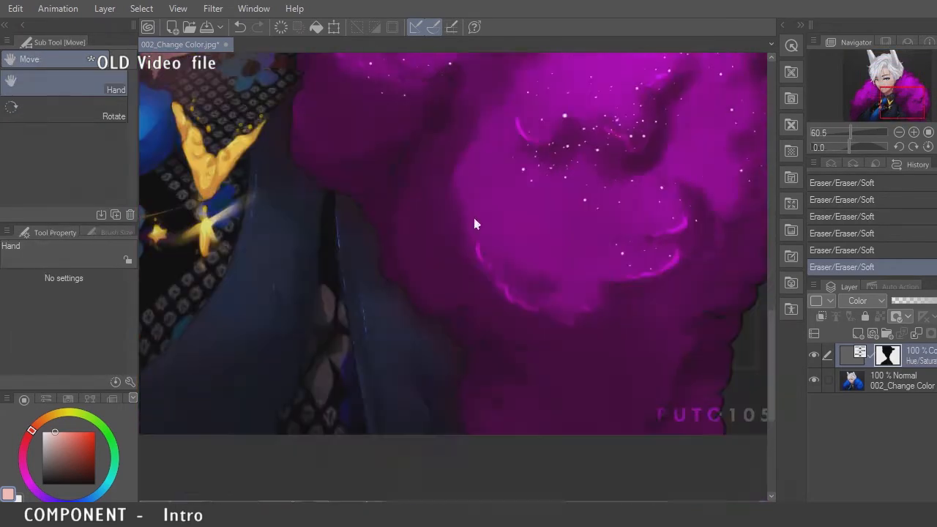
{"action": "key", "text": "e"}
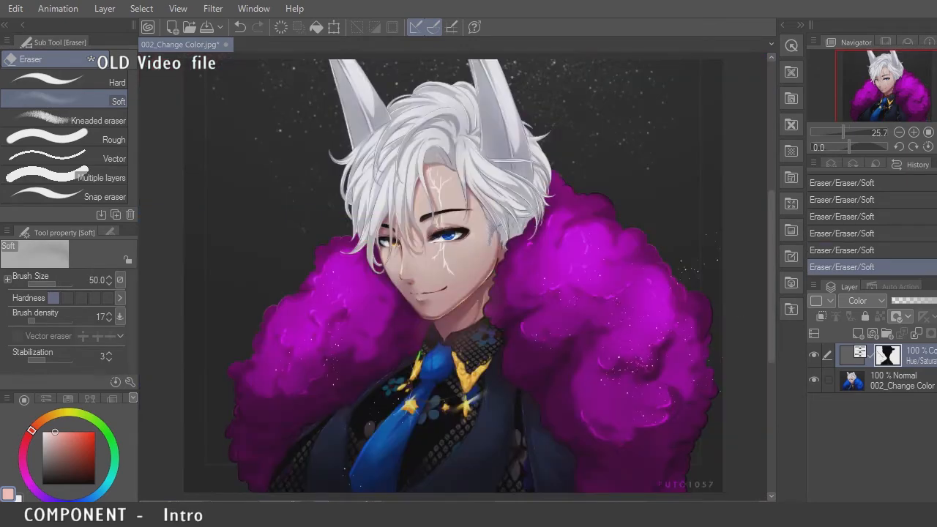
Step: Shift the hue of the fur collar through the Hue/Saturation correction layer's settings
{"action": "double_click", "coordinate": [854, 356]}
{"action": "left_click_drag", "start_coordinate": [767, 39], "coordinate": [712, 25]}
{"action": "left_click_drag", "start_coordinate": [704, 68], "coordinate": [790, 68]}
{"action": "left_click", "coordinate": [876, 40]}
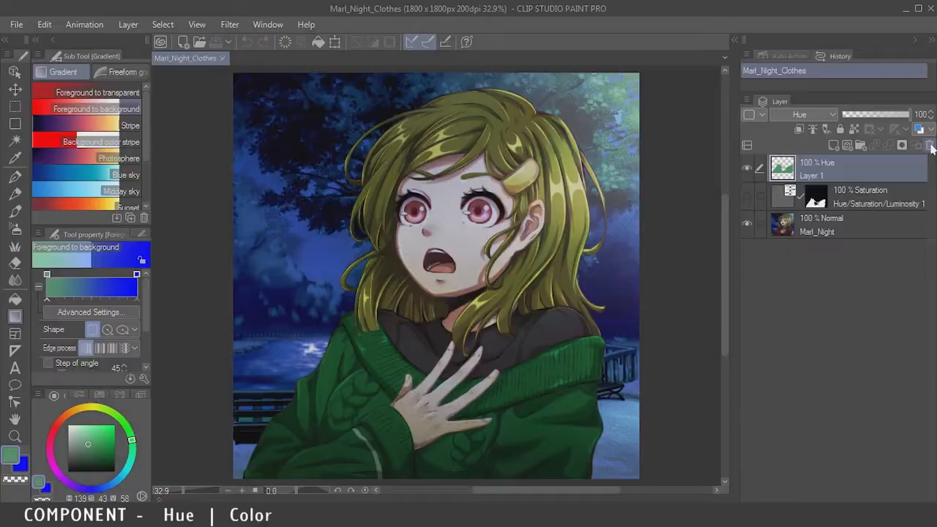
Step: Delete the Hue layer named Layer 1 and create a selection of the sweater from the Saturation correction layer's mask
{"action": "left_click", "coordinate": [929, 146]}
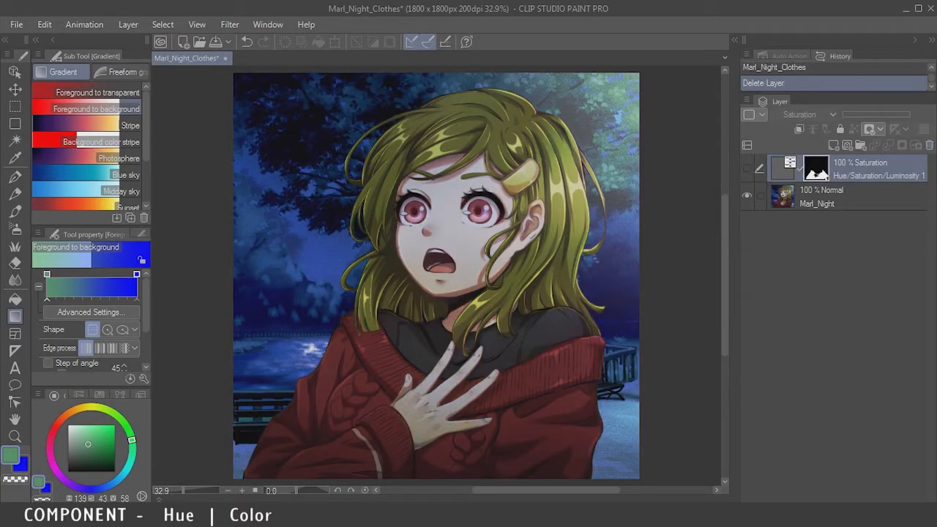
{"action": "right_click", "coordinate": [823, 174]}
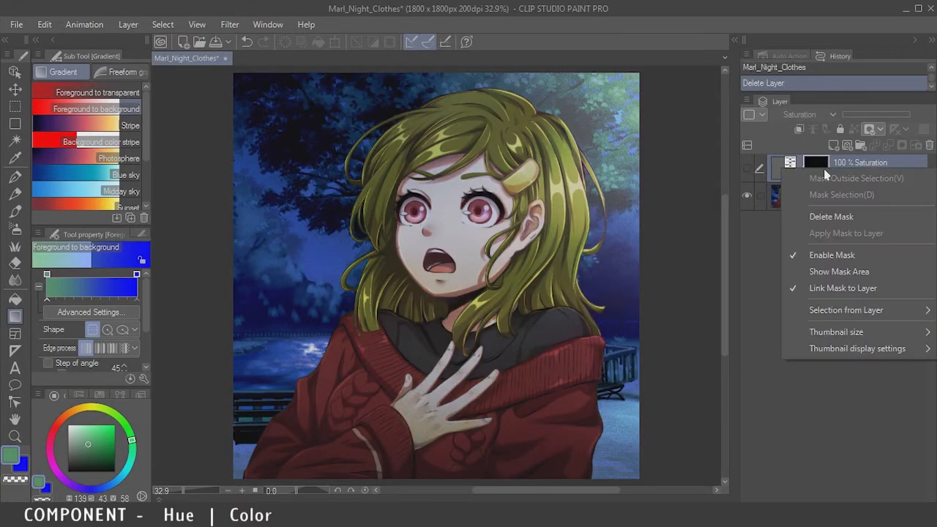
{"action": "mouse_move", "coordinate": [865, 315]}
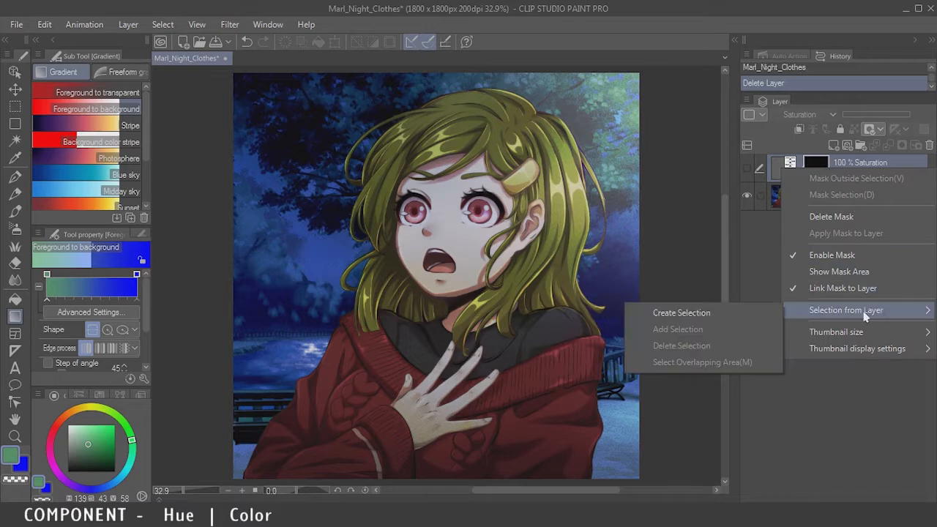
{"action": "left_click", "coordinate": [737, 323]}
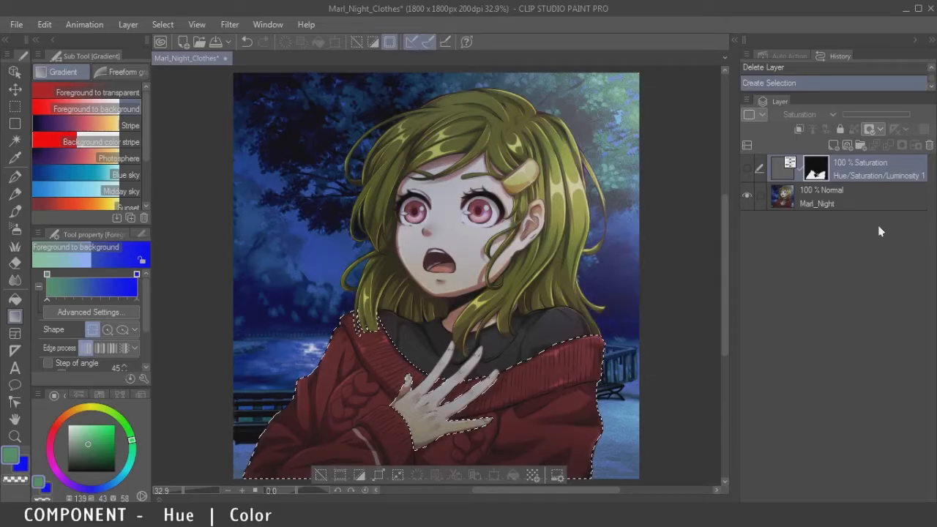
Step: Create a new fill layer in turquoise 00FFE0 over the selected sweater
{"action": "key", "text": "ctrl+shift+n"}
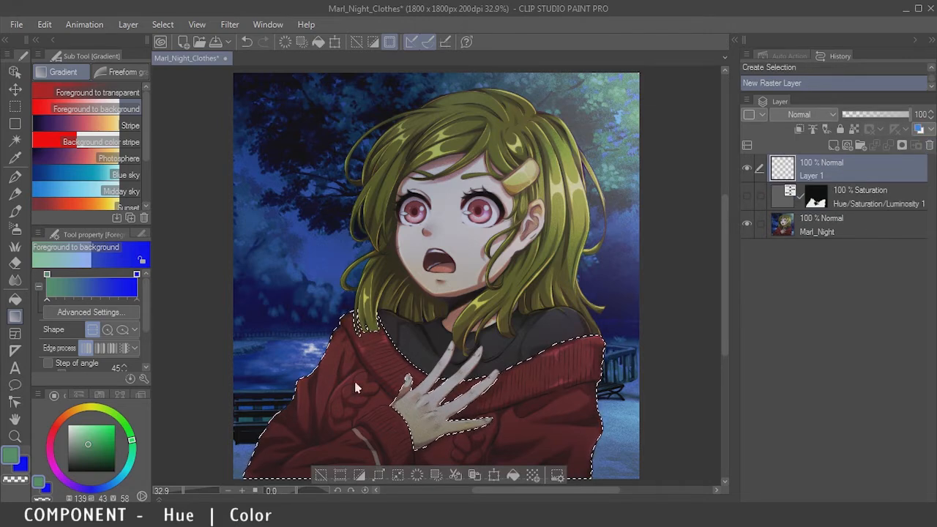
{"action": "left_click", "coordinate": [929, 146]}
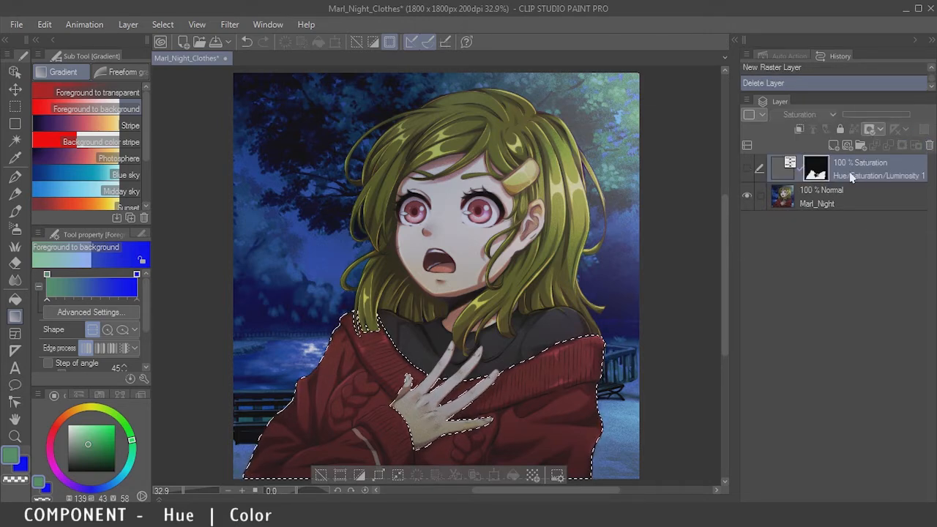
{"action": "left_click", "coordinate": [126, 24]}
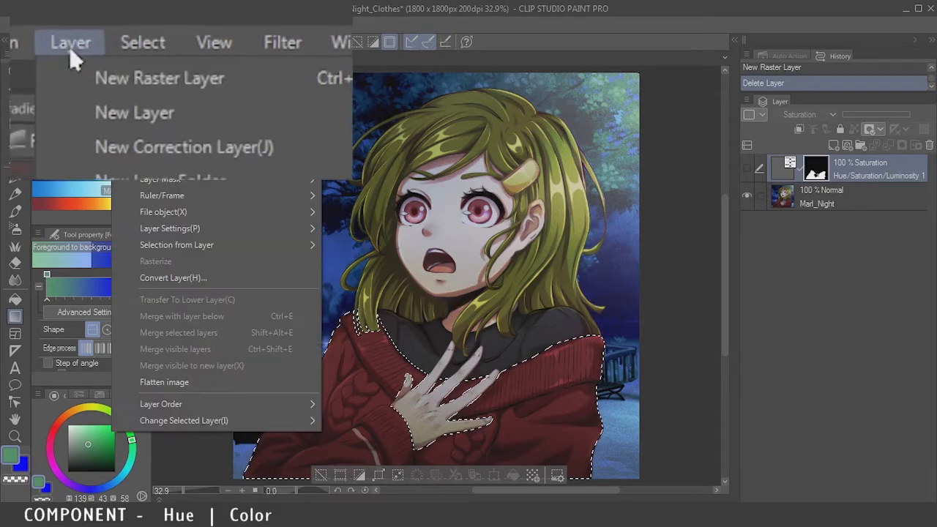
{"action": "mouse_move", "coordinate": [159, 58]}
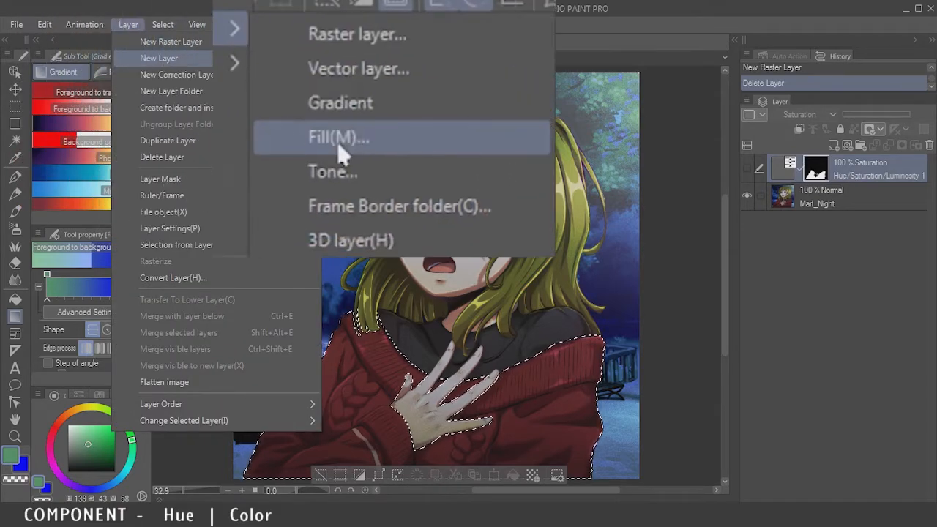
{"action": "left_click", "coordinate": [337, 145]}
{"action": "left_click_drag", "start_coordinate": [673, 314], "coordinate": [675, 311]}
{"action": "left_click_drag", "start_coordinate": [635, 252], "coordinate": [694, 210]}
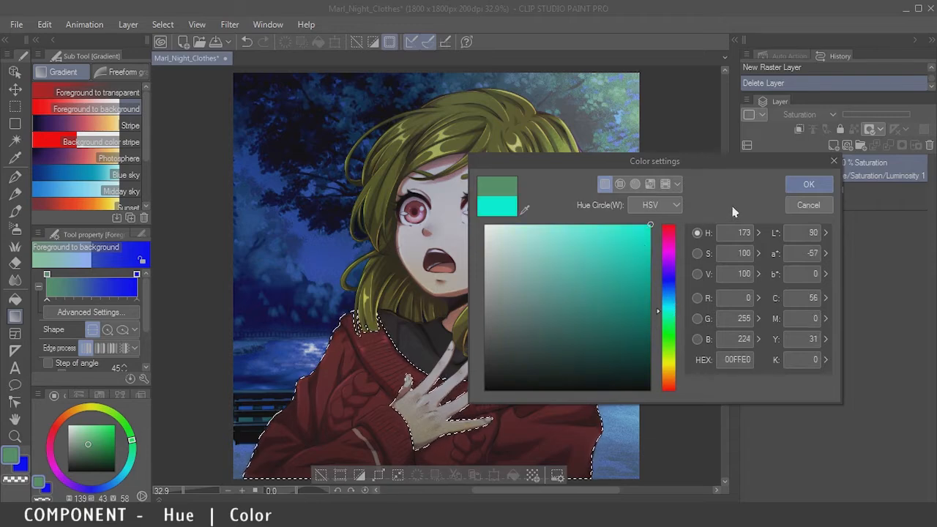
{"action": "left_click", "coordinate": [803, 190]}
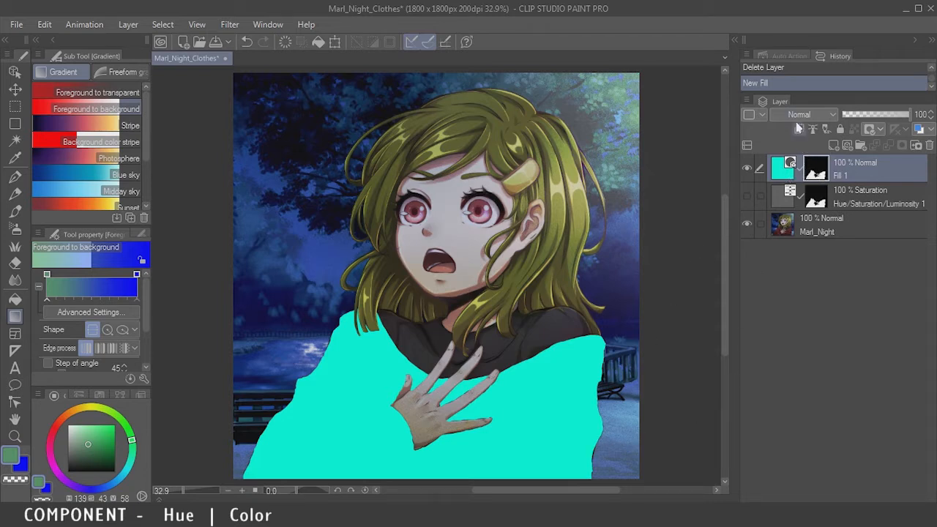
Step: Try the Darken, Multiply, Color burn, Linear burn and Subtract blending modes on the turquoise fill layer
{"action": "left_click", "coordinate": [799, 115]}
{"action": "left_click", "coordinate": [801, 441]}
{"action": "left_click", "coordinate": [806, 116]}
{"action": "key", "text": "Escape"}
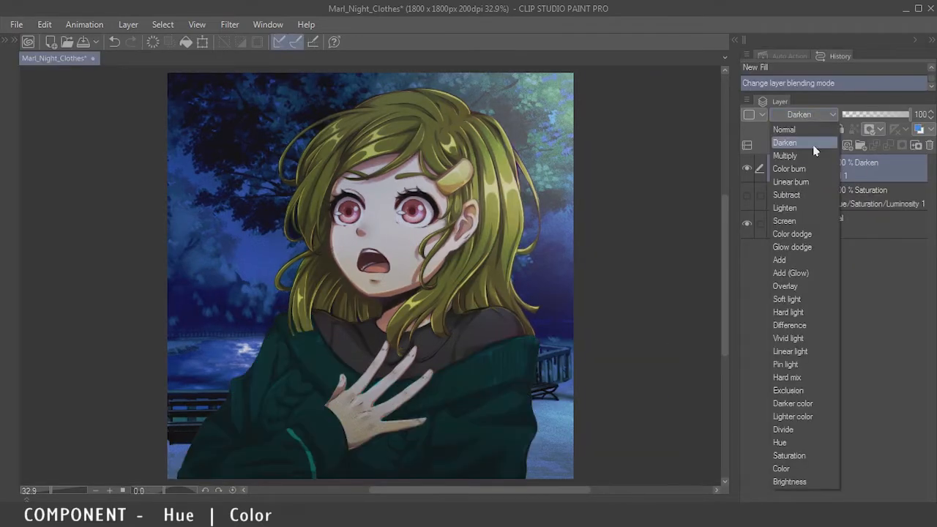
{"action": "left_click", "coordinate": [813, 157]}
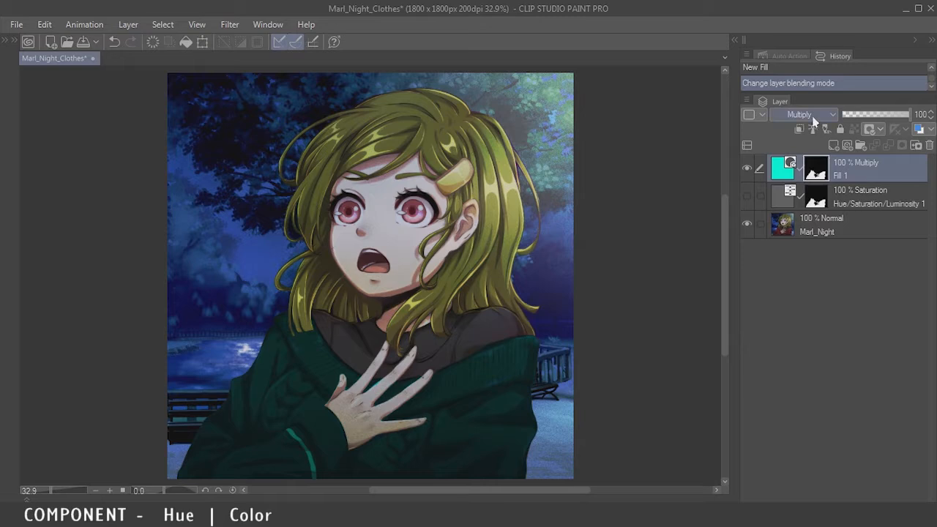
{"action": "left_click", "coordinate": [814, 122]}
{"action": "left_click", "coordinate": [809, 169]}
{"action": "left_click", "coordinate": [812, 120]}
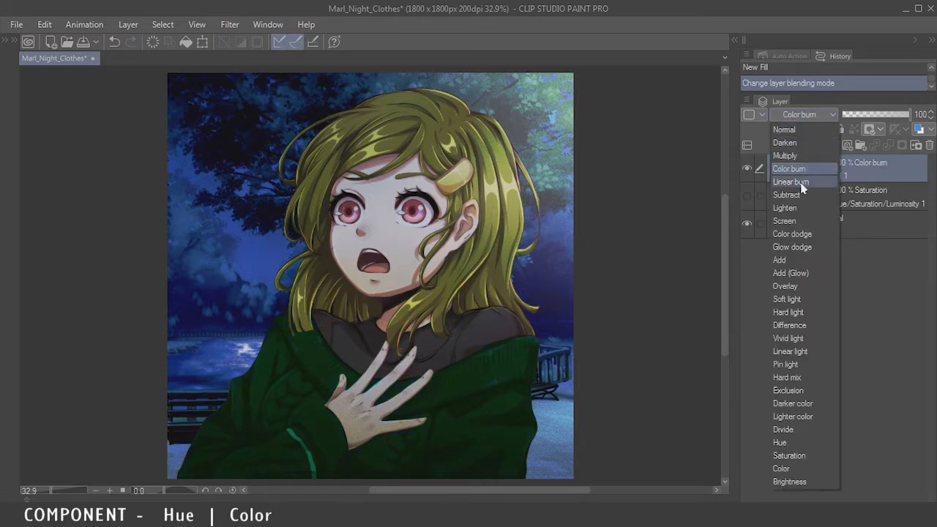
{"action": "left_click", "coordinate": [801, 183]}
{"action": "left_click", "coordinate": [815, 121]}
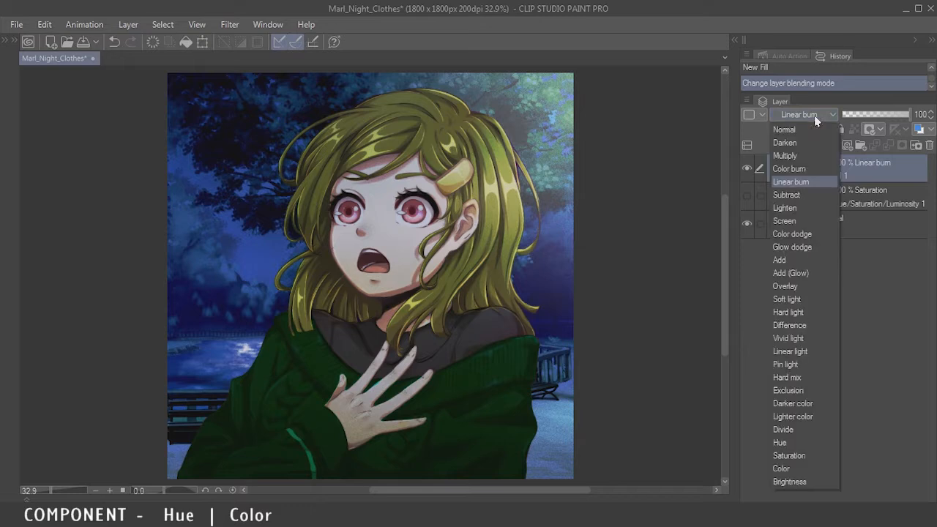
{"action": "left_click", "coordinate": [795, 195]}
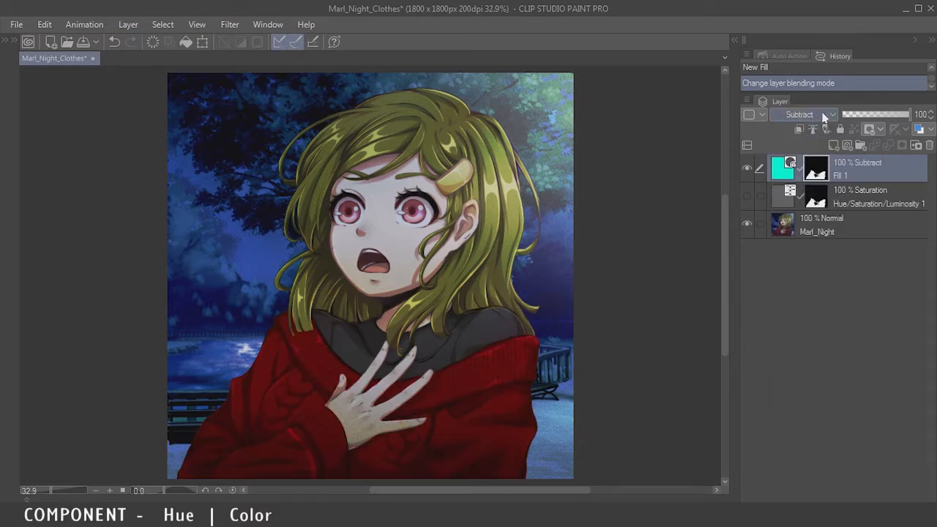
Step: Try Difference, Darker color, Lighter color and Divide on the fill layer, and set its blending mode to Hue
{"action": "left_click", "coordinate": [820, 117]}
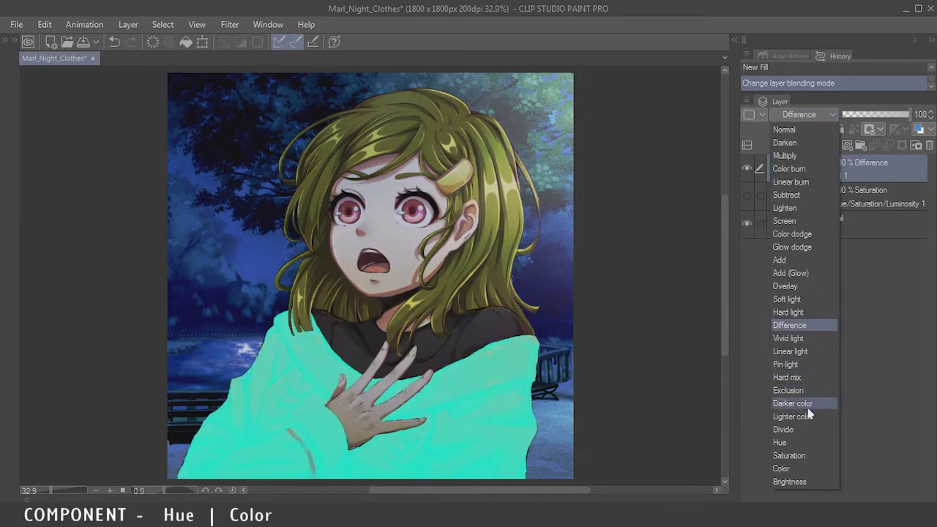
{"action": "left_click", "coordinate": [805, 403]}
{"action": "left_click", "coordinate": [815, 118]}
{"action": "left_click", "coordinate": [818, 419]}
{"action": "left_click", "coordinate": [818, 118]}
{"action": "left_click", "coordinate": [818, 430]}
{"action": "left_click", "coordinate": [813, 116]}
{"action": "left_click", "coordinate": [802, 443]}
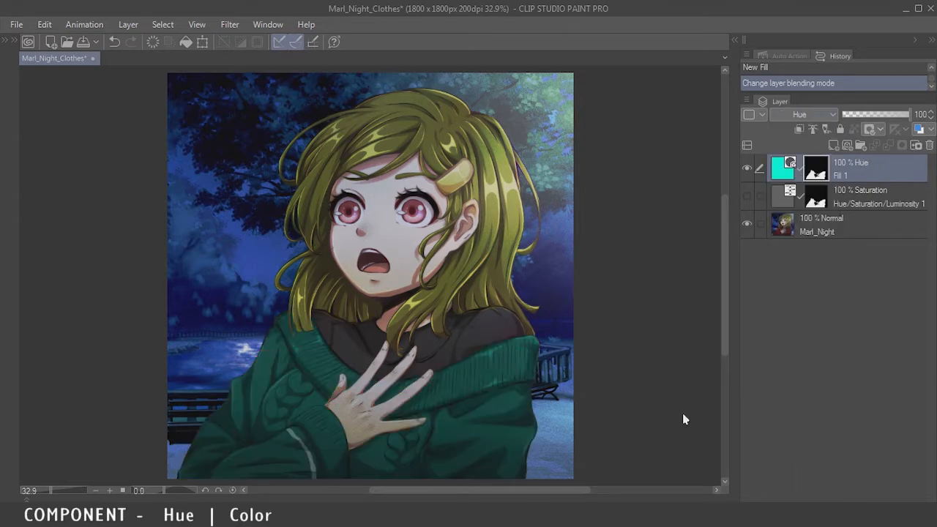
Step: Set the fill layer's blending mode to Color and inspect the sweater up close
{"action": "left_click", "coordinate": [806, 114]}
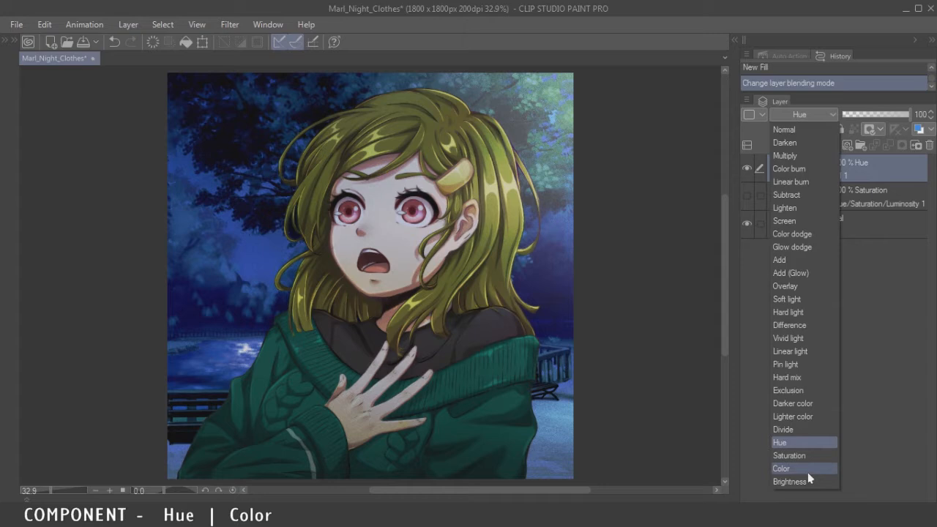
{"action": "left_click", "coordinate": [807, 472]}
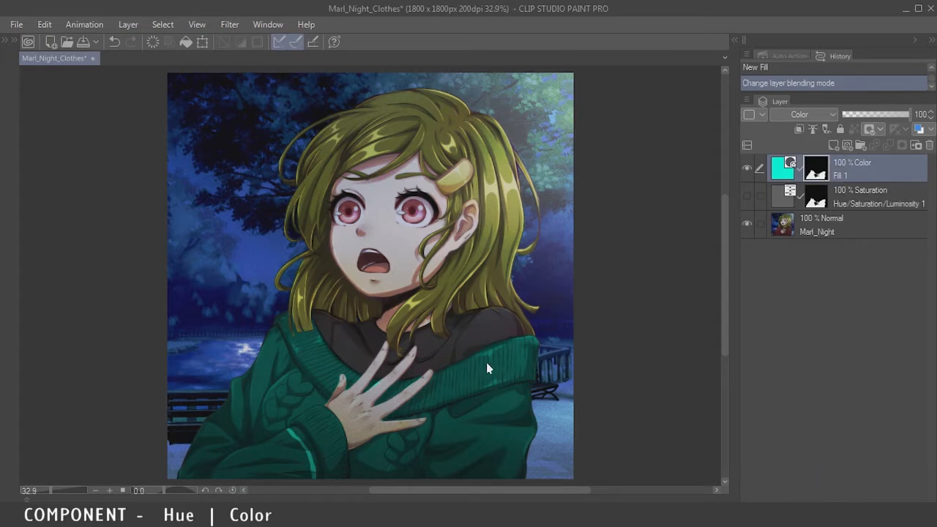
{"action": "scroll", "coordinate": [547, 437], "scroll_direction": "up", "scroll_amount": 4}
{"action": "scroll", "coordinate": [514, 430], "scroll_direction": "down", "scroll_amount": 1}
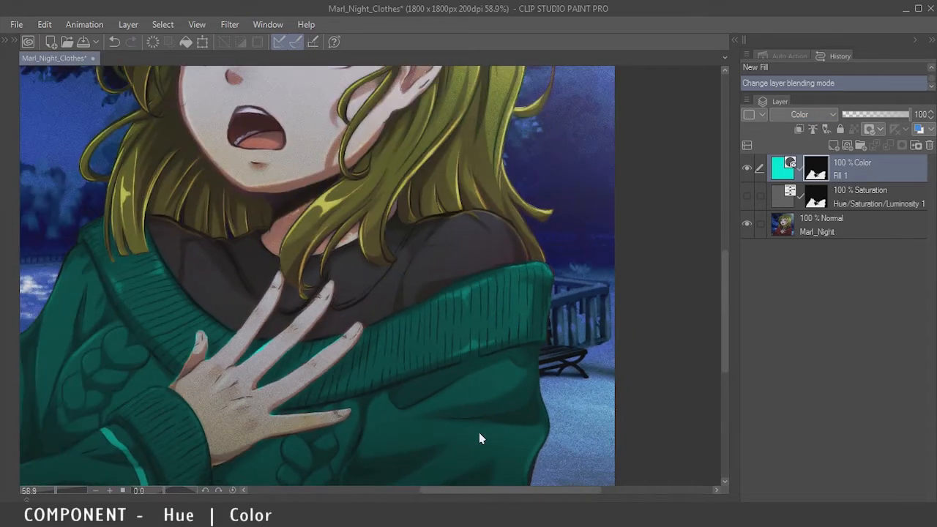
{"action": "left_click_drag", "start_coordinate": [479, 433], "coordinate": [564, 349]}
Step: Switch the fill layer to Hue and back to Color to compare the sweater and its sleeve stripe
{"action": "left_click", "coordinate": [805, 114]}
{"action": "left_click", "coordinate": [807, 441]}
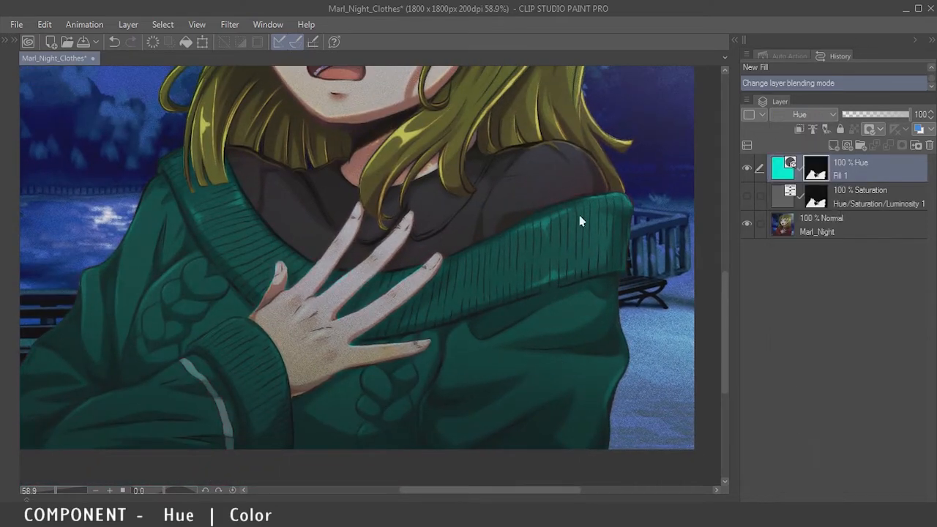
{"action": "left_click", "coordinate": [802, 114]}
{"action": "left_click", "coordinate": [778, 474]}
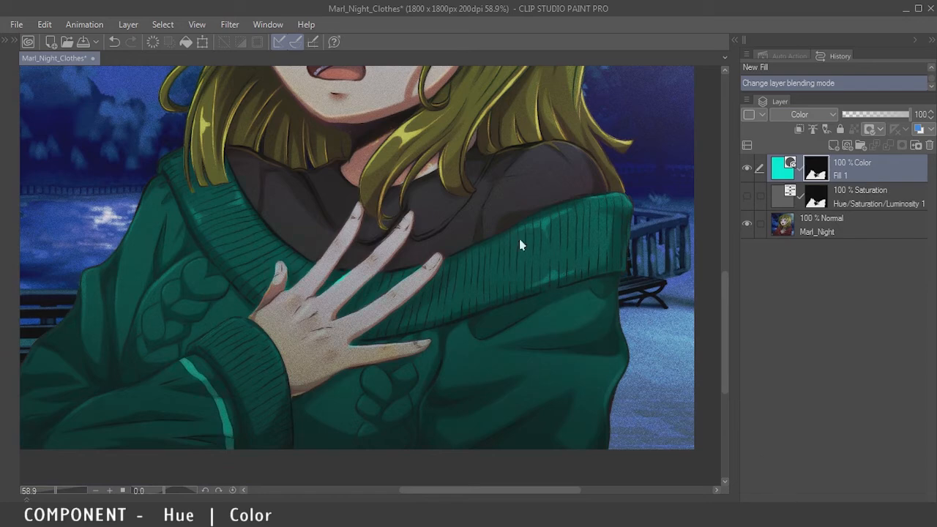
{"action": "key", "text": "ctrl+0"}
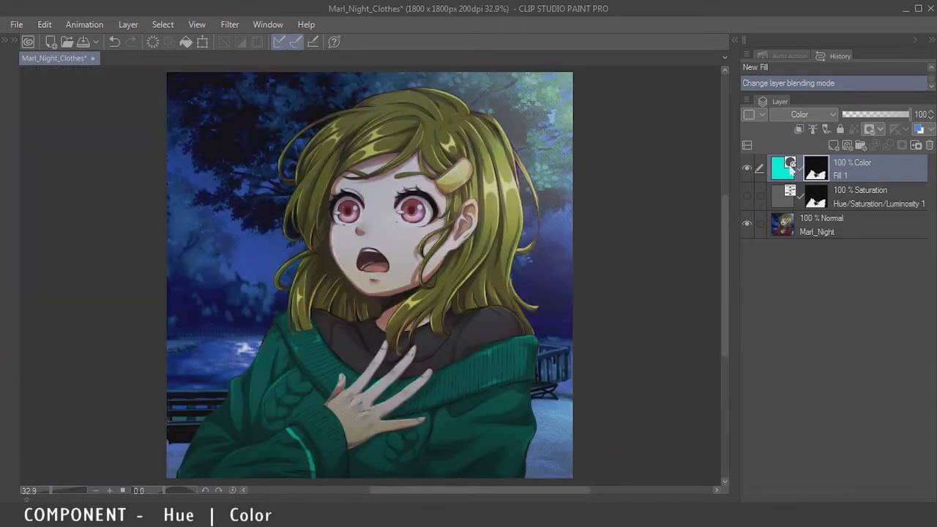
Step: Change the fill layer's colour to a saturated red
{"action": "double_click", "coordinate": [782, 176]}
{"action": "left_click", "coordinate": [667, 223]}
{"action": "left_click", "coordinate": [631, 279]}
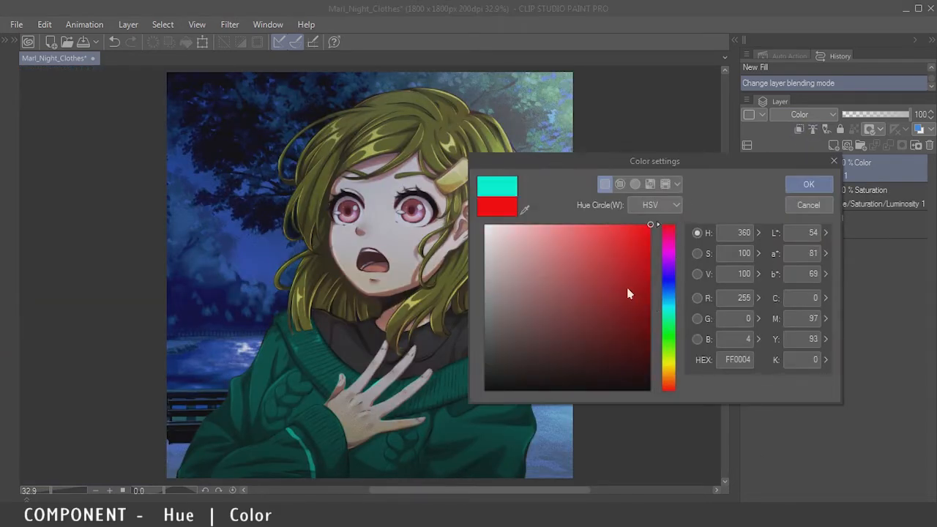
{"action": "left_click", "coordinate": [805, 184]}
Step: Change the fill layer's colour to blue 1200DB
{"action": "double_click", "coordinate": [787, 173]}
{"action": "left_click", "coordinate": [671, 277]}
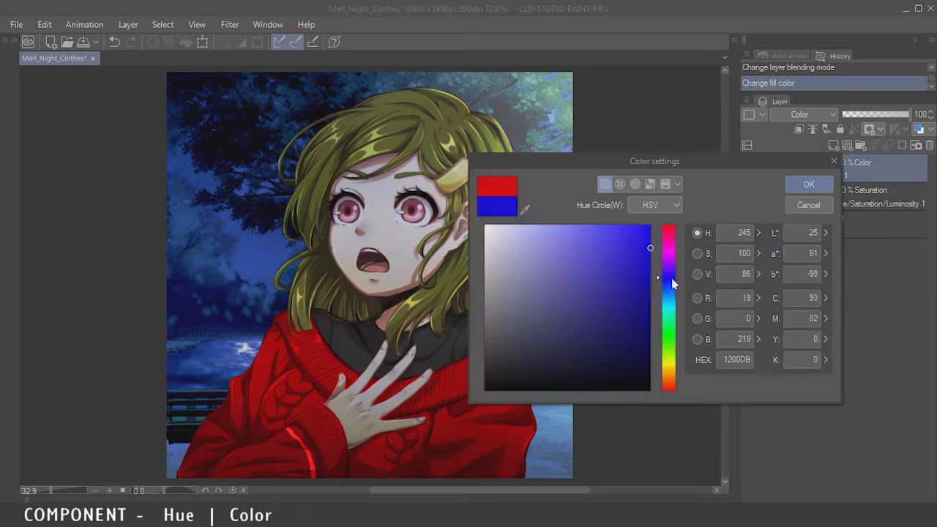
{"action": "left_click", "coordinate": [805, 184]}
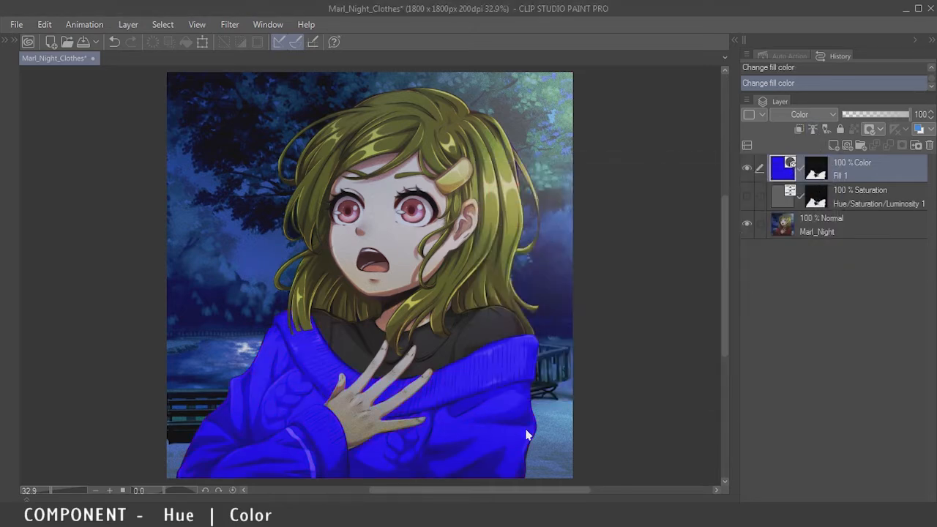
Step: Set the fill layer's blending mode to Hue and change its colour to bright green 21F300
{"action": "left_click", "coordinate": [788, 117]}
{"action": "left_click", "coordinate": [784, 442]}
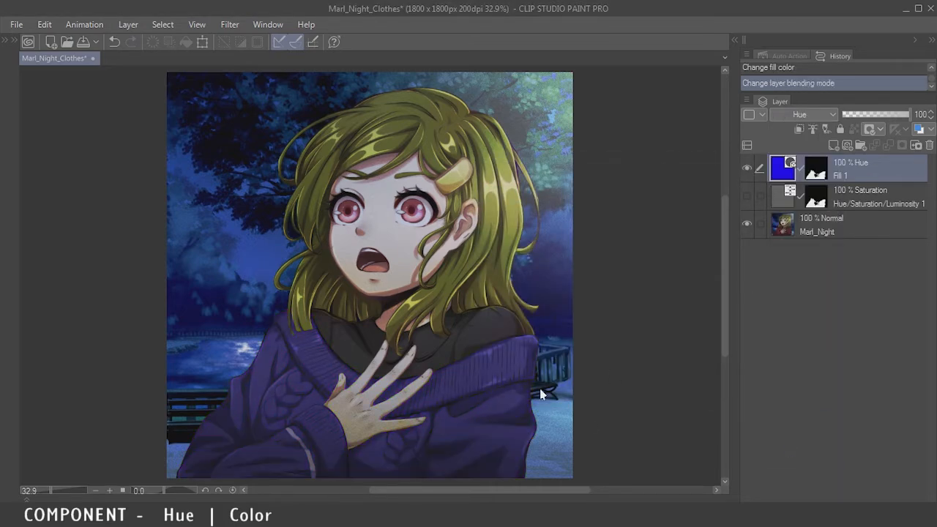
{"action": "double_click", "coordinate": [787, 173]}
{"action": "left_click", "coordinate": [670, 334]}
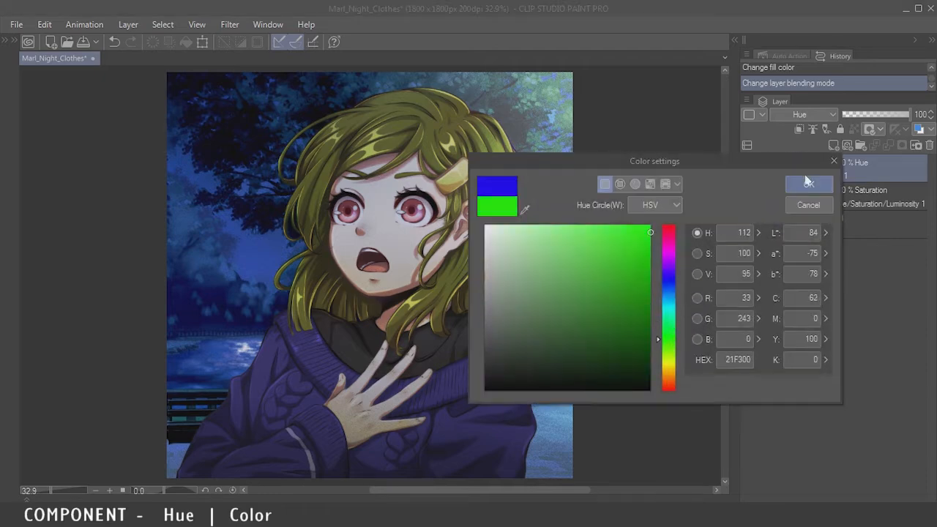
{"action": "left_click", "coordinate": [804, 183]}
Step: Change the fill layer's colour to red F31B00
{"action": "double_click", "coordinate": [790, 175]}
{"action": "left_click", "coordinate": [669, 388]}
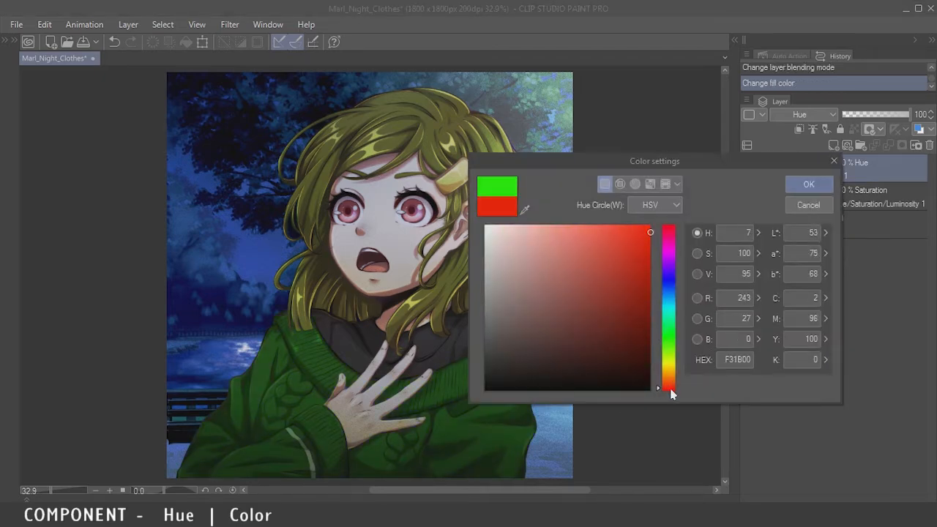
{"action": "left_click", "coordinate": [797, 185]}
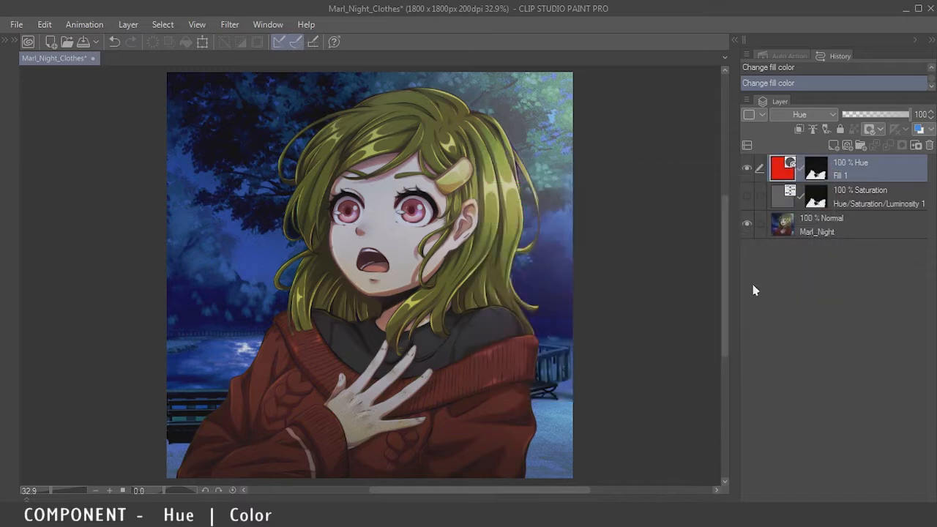
Step: Darken the fill layer's colour to a deeper red, keeping the Hue blending mode
{"action": "double_click", "coordinate": [782, 176]}
{"action": "left_click", "coordinate": [632, 299]}
{"action": "left_click_drag", "start_coordinate": [634, 301], "coordinate": [649, 291]}
{"action": "left_click", "coordinate": [806, 185]}
Step: Create a selection of the sweater area from the masked fill layer
{"action": "right_click", "coordinate": [855, 172]}
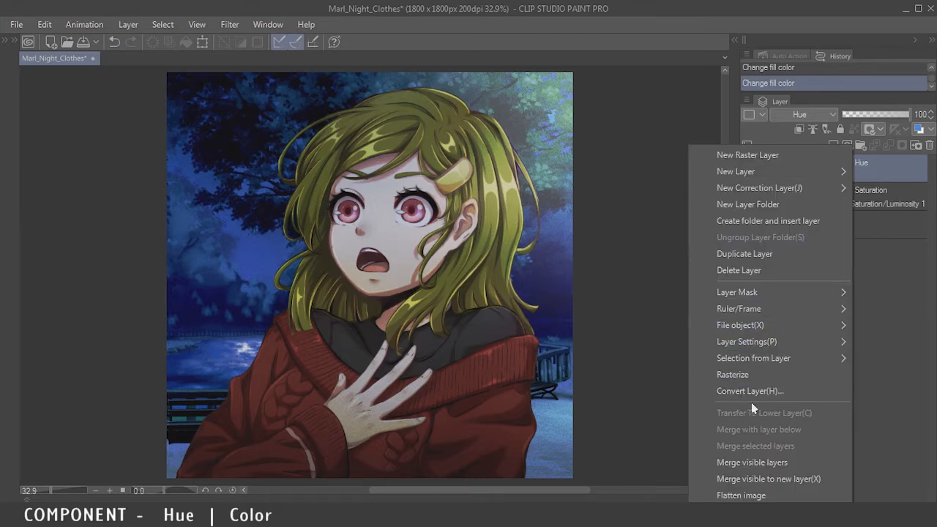
{"action": "mouse_move", "coordinate": [705, 362]}
{"action": "left_click", "coordinate": [660, 360]}
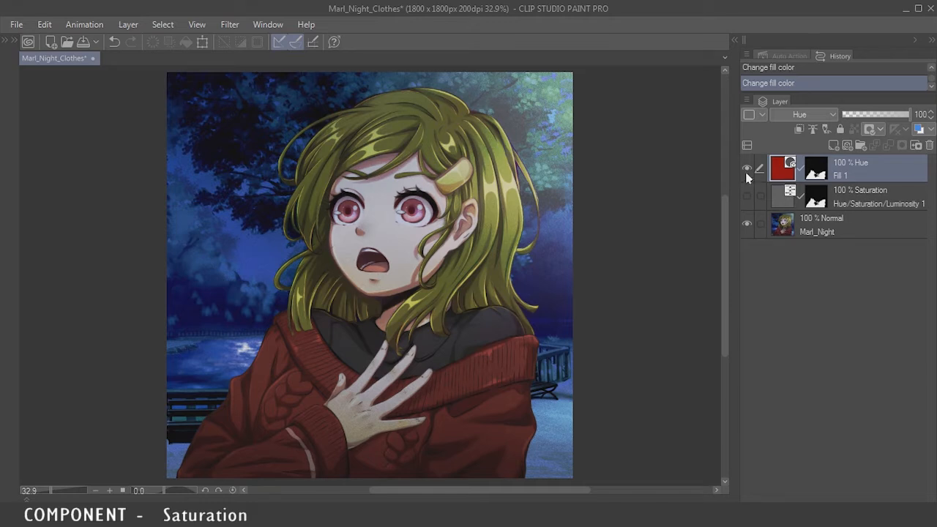
{"action": "right_click", "coordinate": [855, 174]}
{"action": "mouse_move", "coordinate": [777, 358]}
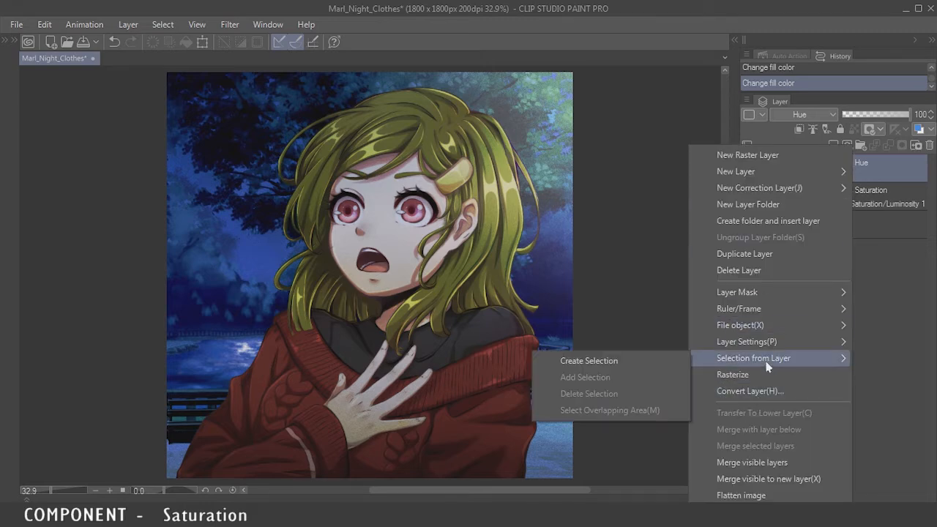
{"action": "left_click", "coordinate": [658, 360]}
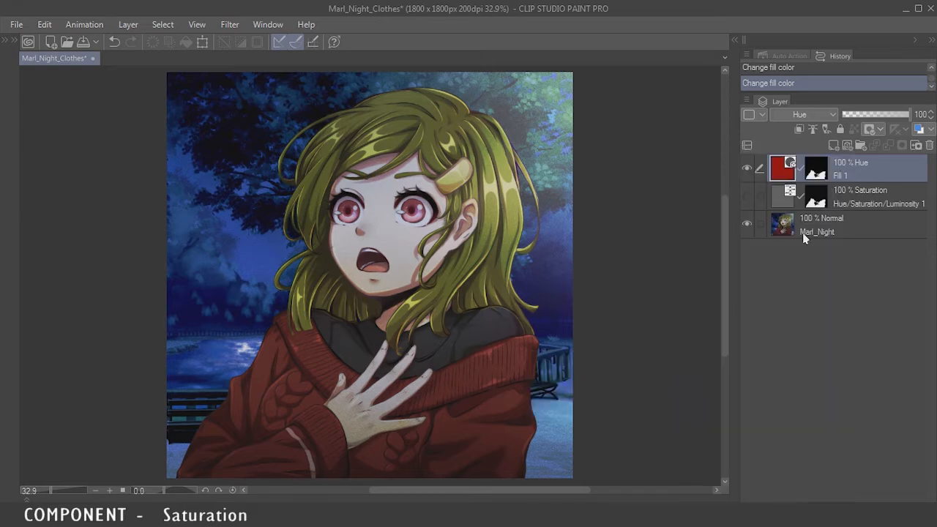
Step: Hide the fill layer and fill the sweater selection with green (H 139, S 100, V 70) on a new raster layer
{"action": "left_click", "coordinate": [746, 172]}
{"action": "key", "text": "ctrl+shift+n"}
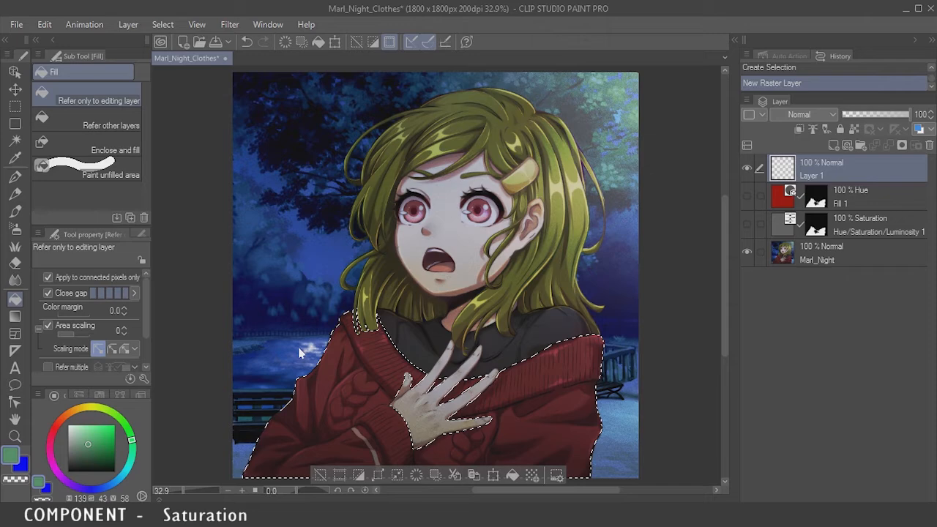
{"action": "key", "text": "Tab"}
{"action": "left_click_drag", "start_coordinate": [111, 454], "coordinate": [114, 439]}
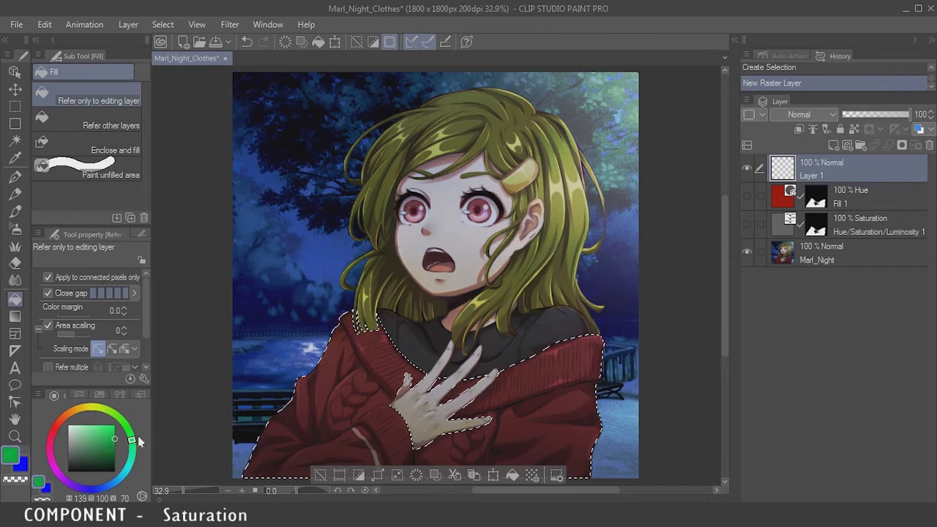
{"action": "left_click", "coordinate": [366, 417]}
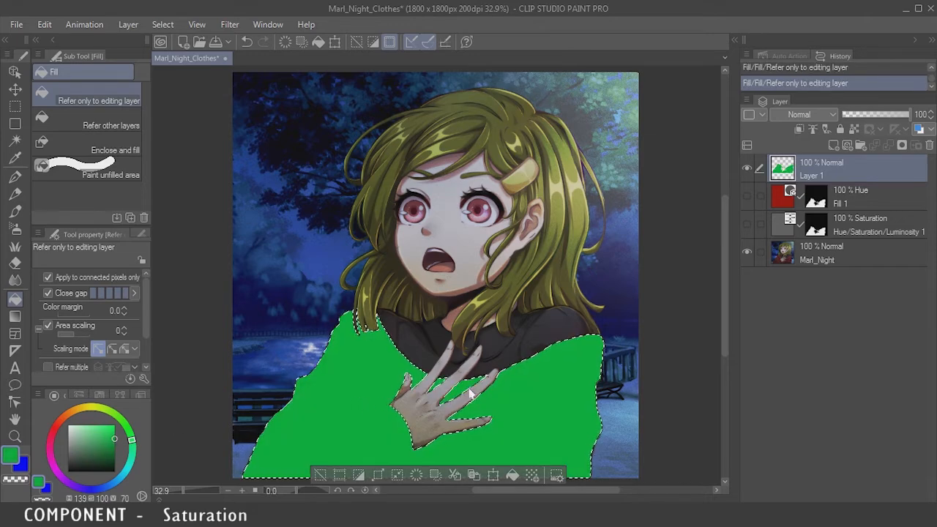
Step: Clear the selection and set the green raster layer's blending mode to Hue
{"action": "key", "text": "ctrl+d"}
{"action": "left_click", "coordinate": [810, 115]}
{"action": "left_click", "coordinate": [790, 475]}
{"action": "left_click", "coordinate": [810, 114]}
{"action": "left_click", "coordinate": [789, 442]}
Step: Shift the raster layer's hue by 62 with Hue/Saturation/Luminosity and change its blending mode to Saturation
{"action": "key", "text": "ctrl+u"}
{"action": "left_click_drag", "start_coordinate": [741, 320], "coordinate": [784, 322]}
{"action": "left_click", "coordinate": [902, 298]}
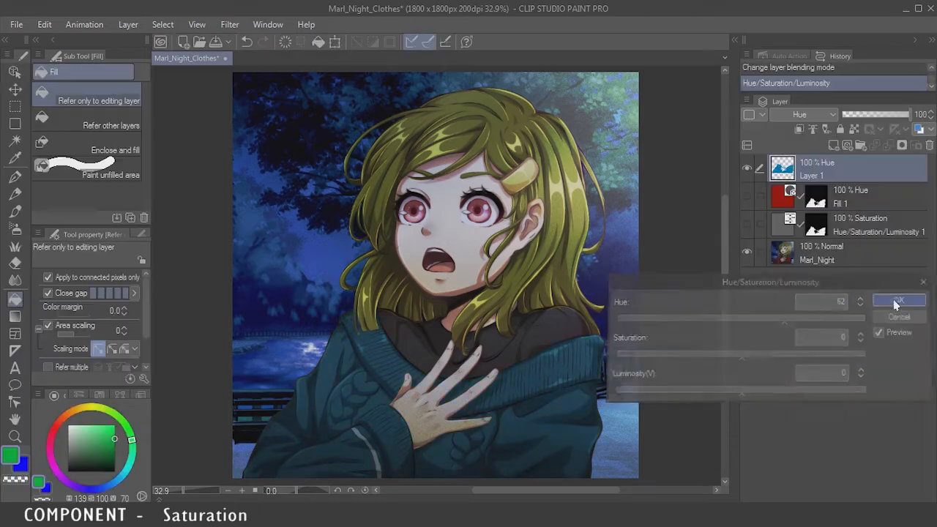
{"action": "left_click", "coordinate": [810, 114]}
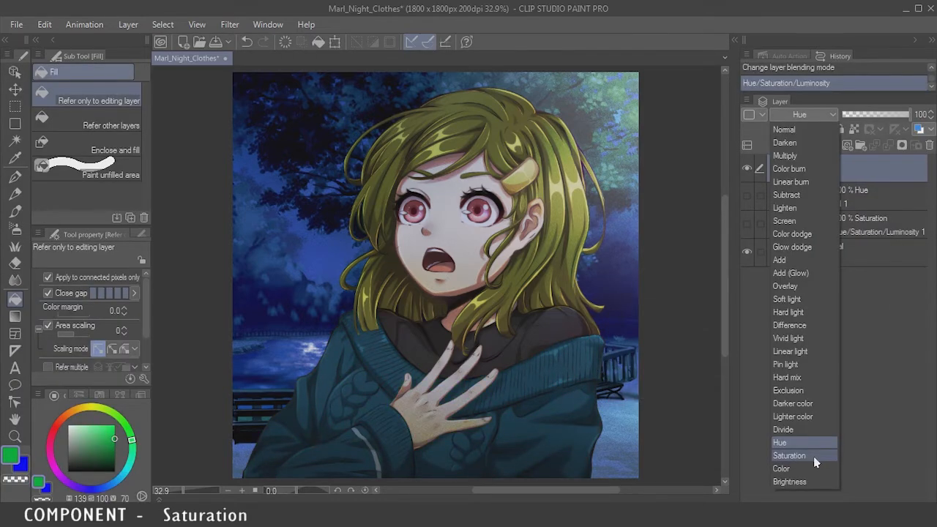
{"action": "left_click", "coordinate": [813, 455]}
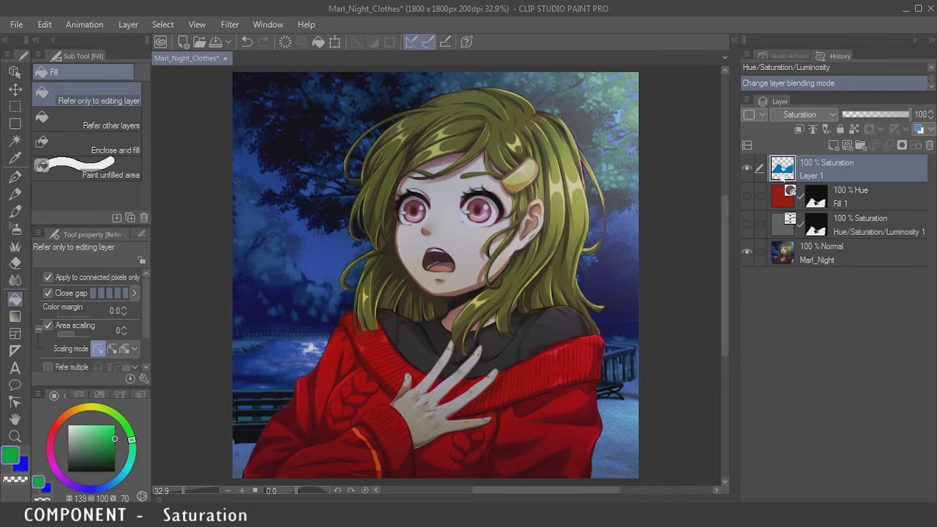
{"action": "key", "text": "ctrl+u"}
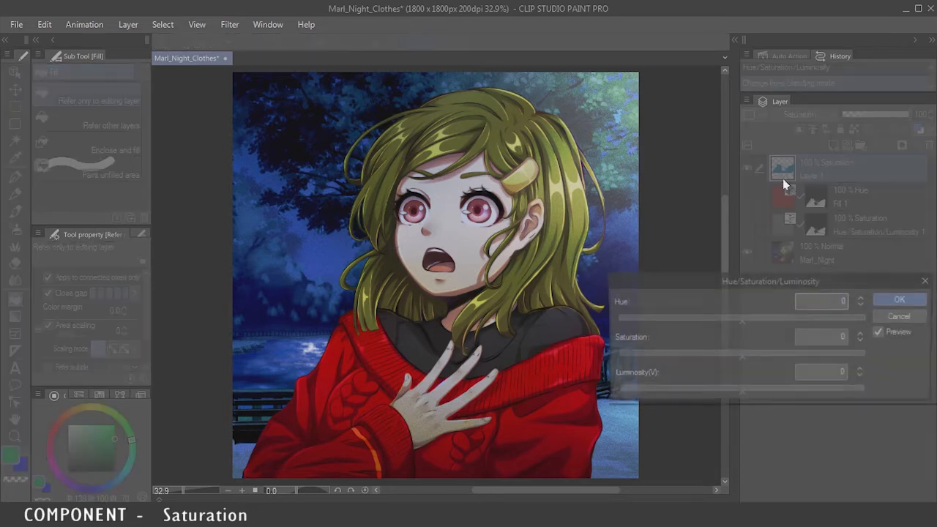
{"action": "left_click_drag", "start_coordinate": [724, 325], "coordinate": [701, 359]}
{"action": "left_click", "coordinate": [902, 317]}
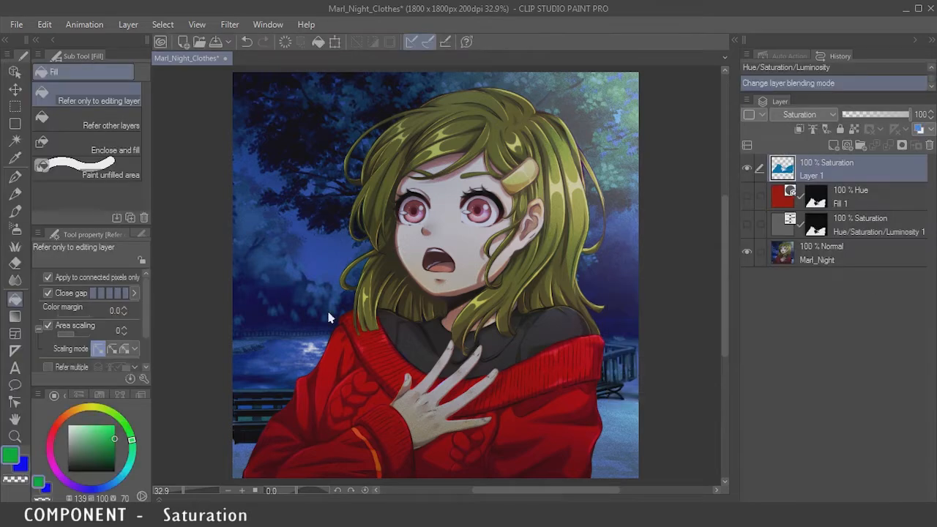
Step: Refill the sweater area of the Saturation layer with blue and again with green (H 144, S 100, V 70)
{"action": "left_click", "coordinate": [114, 483]}
{"action": "key", "text": "g"}
{"action": "key", "text": "g"}
{"action": "left_click", "coordinate": [341, 411]}
{"action": "left_click", "coordinate": [445, 400]}
{"action": "left_click", "coordinate": [133, 443]}
{"action": "left_click", "coordinate": [360, 388]}
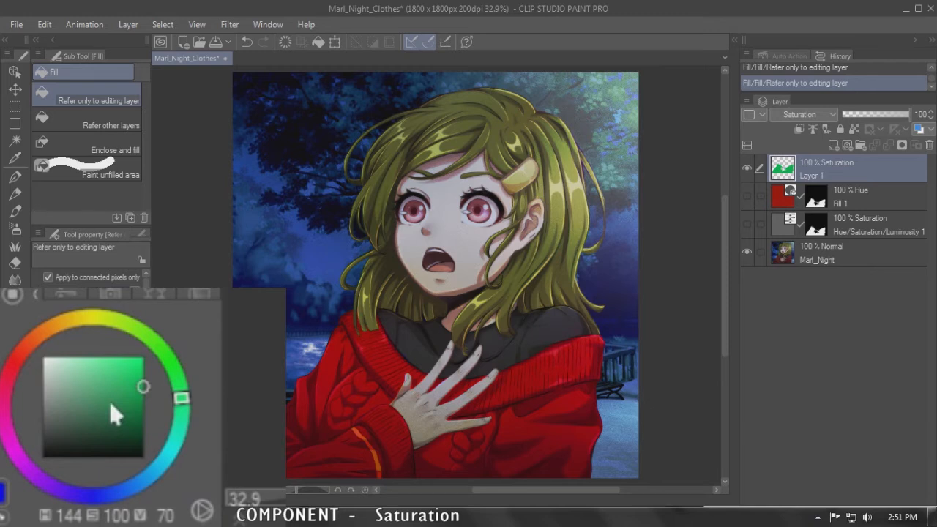
Step: Refill the sweater area with duller greens, from S 60, V 62 down to S 49, V 46, undoing the fill that misses it
{"action": "left_click_drag", "start_coordinate": [111, 404], "coordinate": [102, 396]}
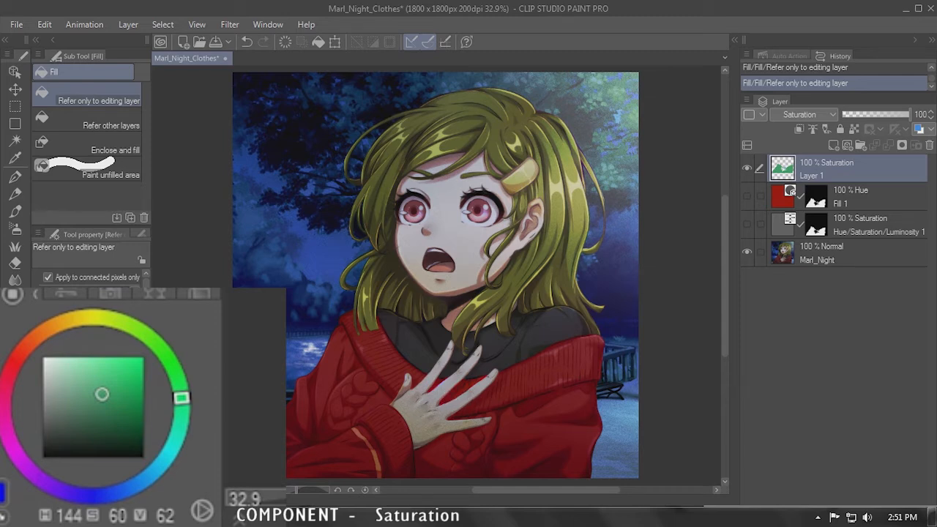
{"action": "left_click", "coordinate": [92, 411]}
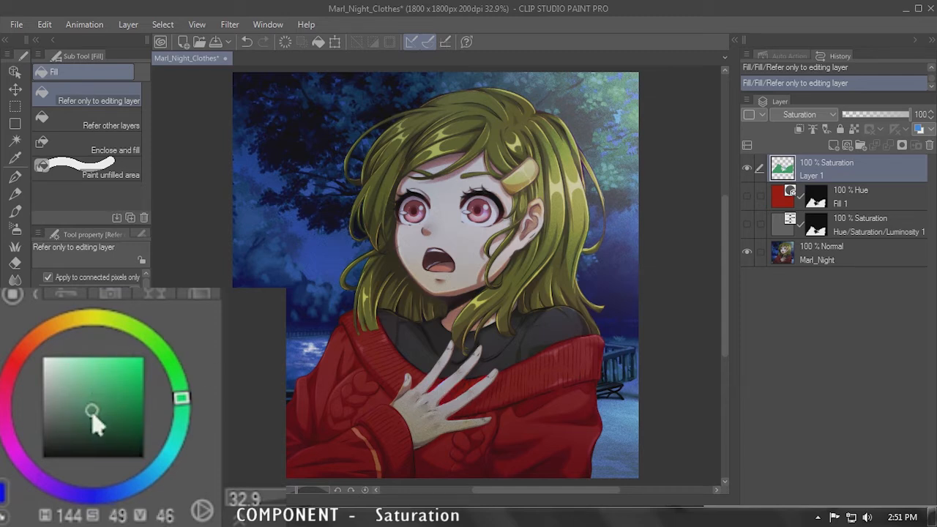
{"action": "left_click", "coordinate": [417, 423]}
{"action": "key", "text": "ctrl+z"}
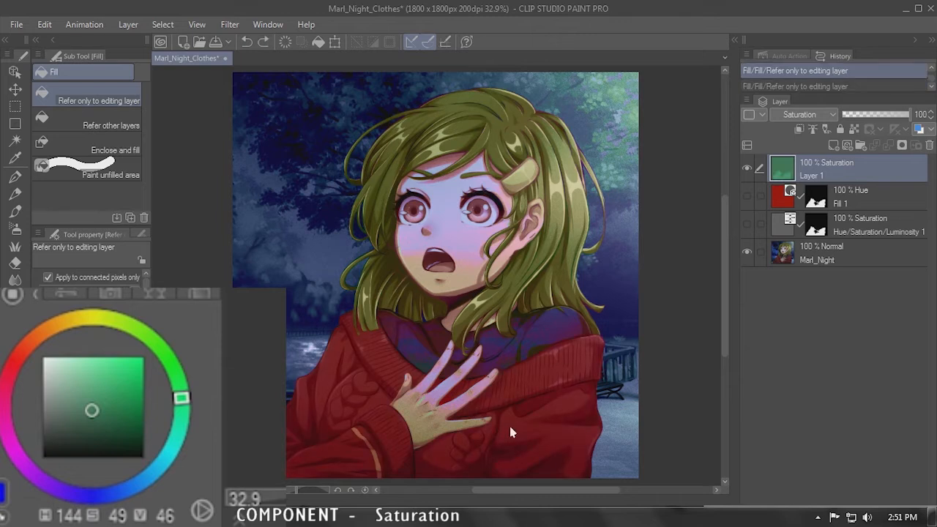
{"action": "left_click", "coordinate": [512, 429]}
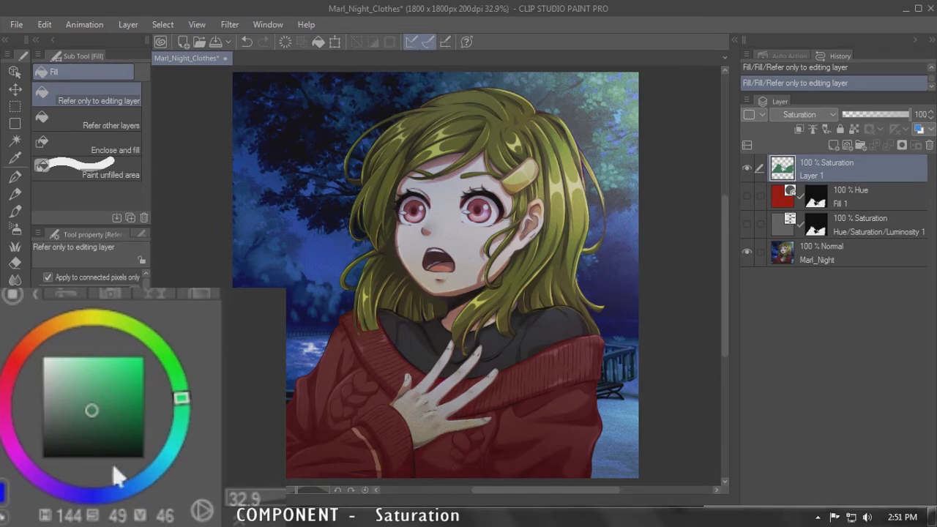
Step: Refill the sweater area of the Saturation layer with black, with white, and again with green
{"action": "left_click_drag", "start_coordinate": [88, 450], "coordinate": [119, 504]}
{"action": "left_click", "coordinate": [470, 445]}
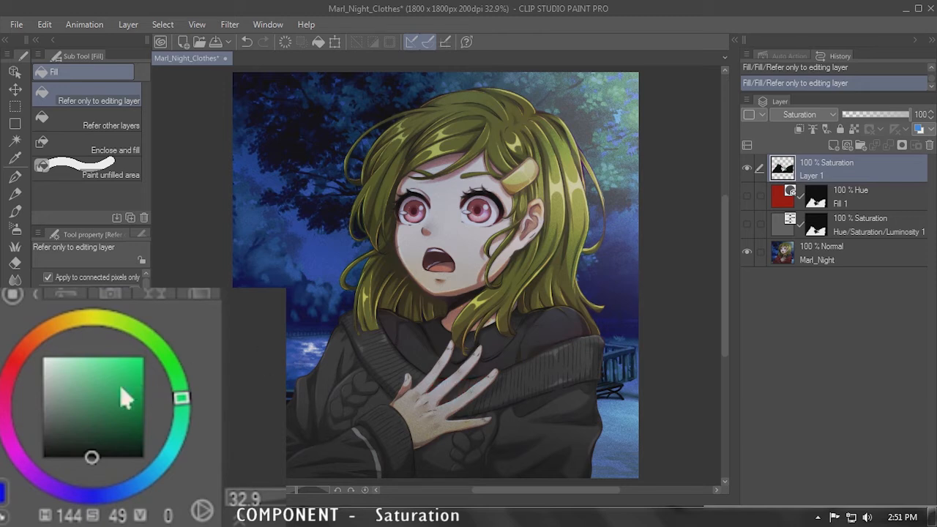
{"action": "left_click_drag", "start_coordinate": [100, 399], "coordinate": [21, 330]}
{"action": "left_click", "coordinate": [348, 401]}
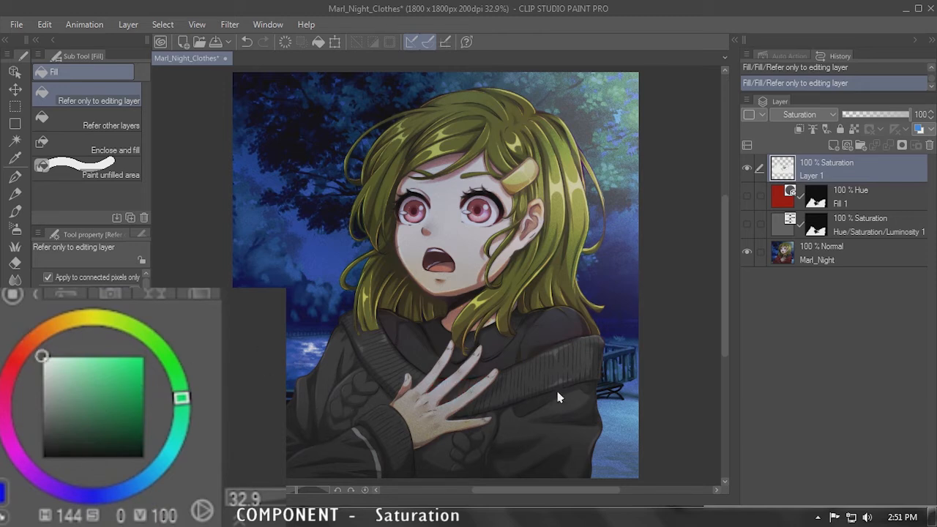
{"action": "left_click", "coordinate": [143, 394]}
{"action": "left_click", "coordinate": [467, 432]}
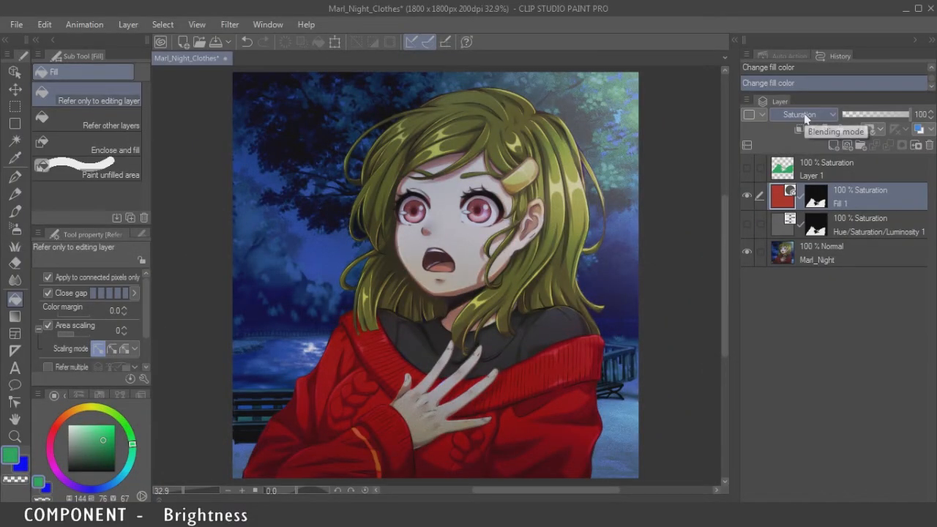
Step: Set the masked fill layer's blending mode to Brightness and change its colour to a fully saturated bright red
{"action": "left_click", "coordinate": [805, 118]}
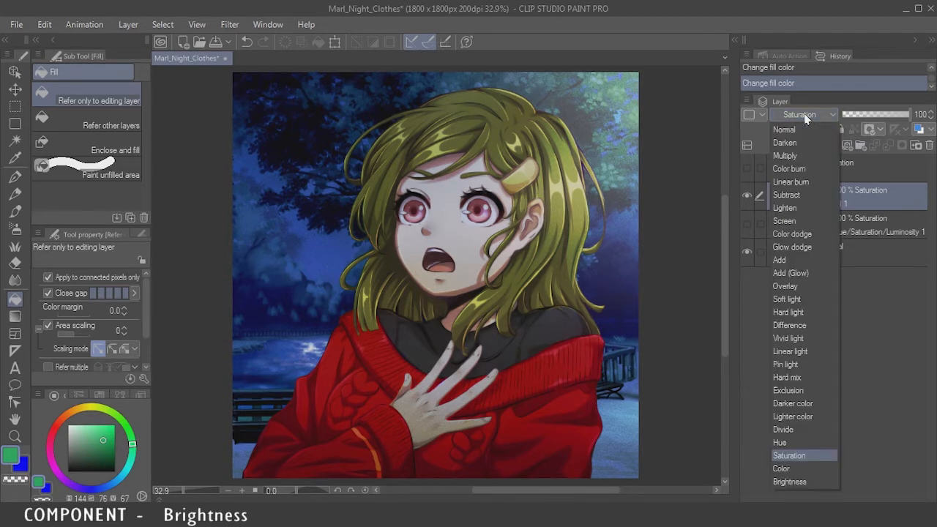
{"action": "left_click", "coordinate": [789, 482]}
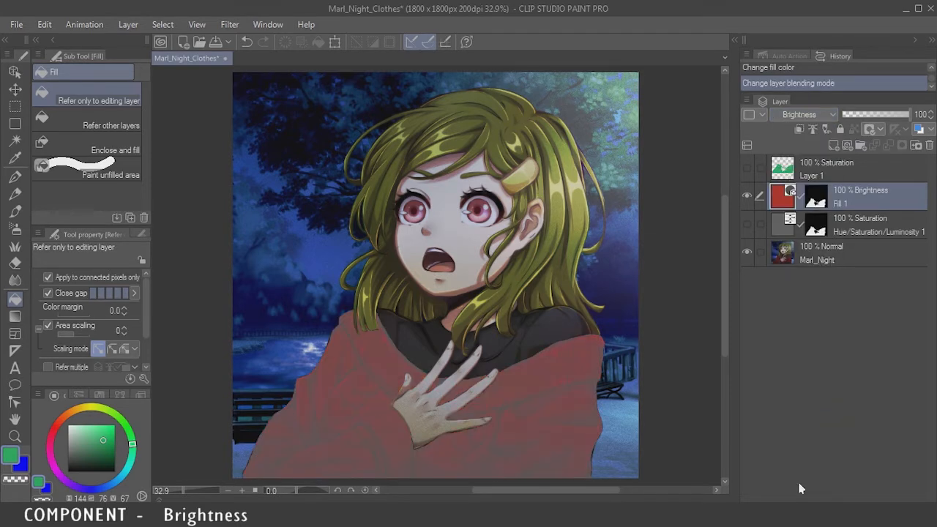
{"action": "left_click", "coordinate": [797, 114]}
{"action": "left_click", "coordinate": [798, 115]}
{"action": "double_click", "coordinate": [775, 200]}
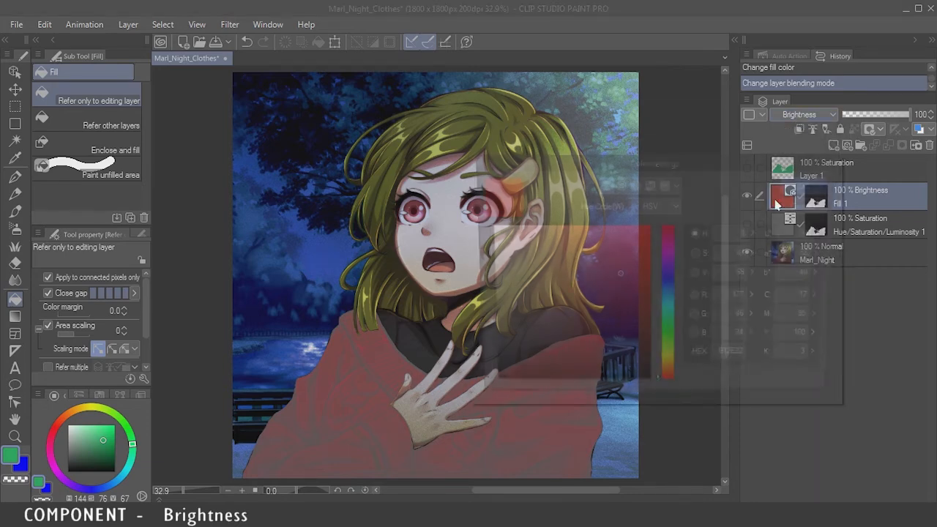
{"action": "left_click_drag", "start_coordinate": [624, 278], "coordinate": [656, 220]}
{"action": "left_click", "coordinate": [807, 186]}
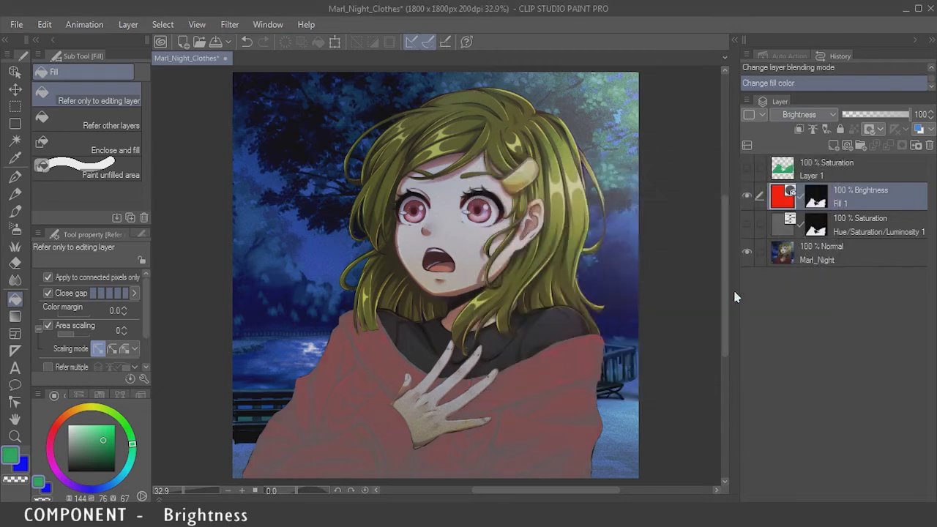
Step: Hide and reshow the Brightness fill layer to compare its effect on the sweater's ribbed collar
{"action": "key", "text": "/"}
{"action": "mouse_move", "coordinate": [567, 371]}
{"action": "left_mouse_down"}
{"action": "mouse_move", "coordinate": [627, 388]}
{"action": "mouse_move", "coordinate": [560, 372]}
{"action": "left_mouse_up"}
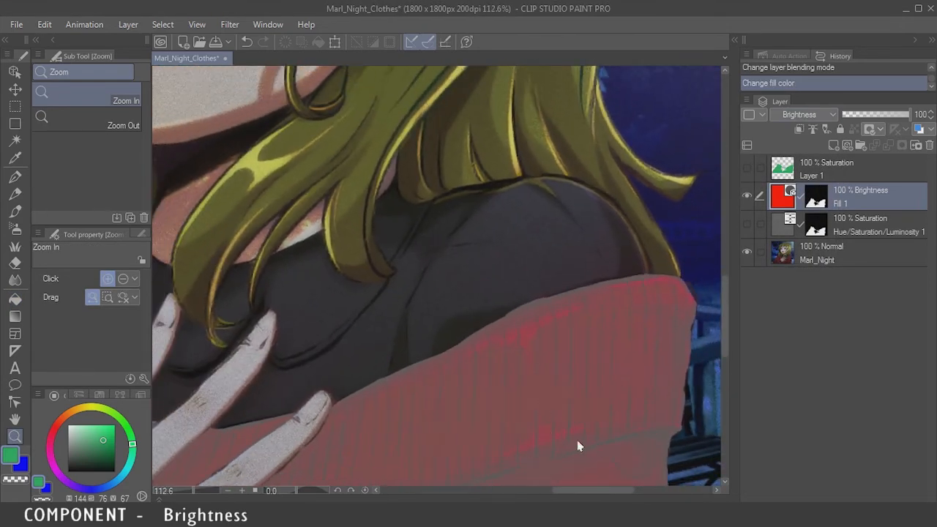
{"action": "left_click", "coordinate": [746, 195]}
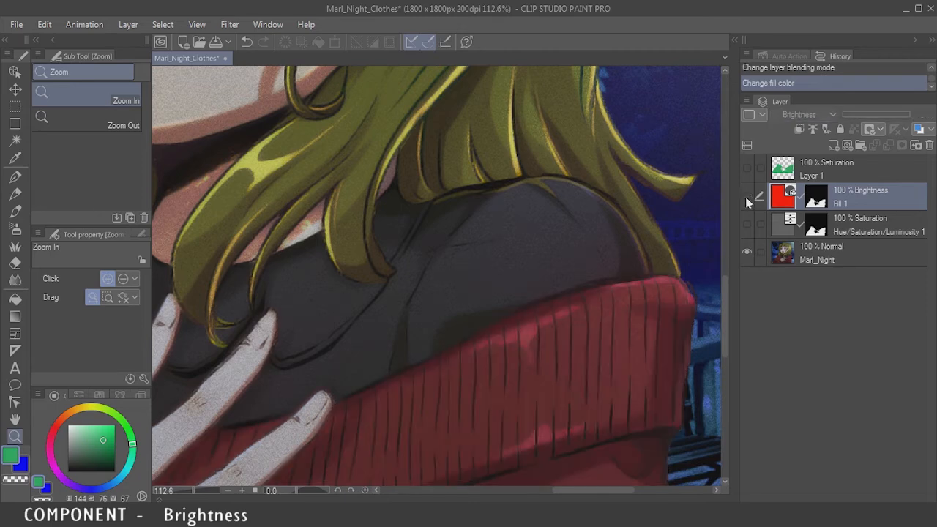
{"action": "left_click", "coordinate": [746, 195]}
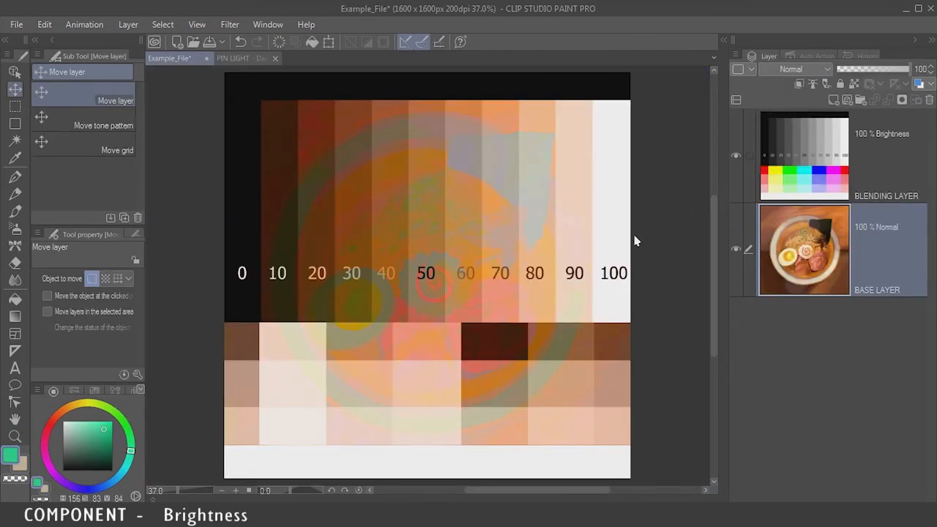
Step: Hide the blending layer in Example_File and add a Tone Curve correction layer above the ramen base layer
{"action": "key", "text": "alt+]"}
{"action": "left_click", "coordinate": [735, 155]}
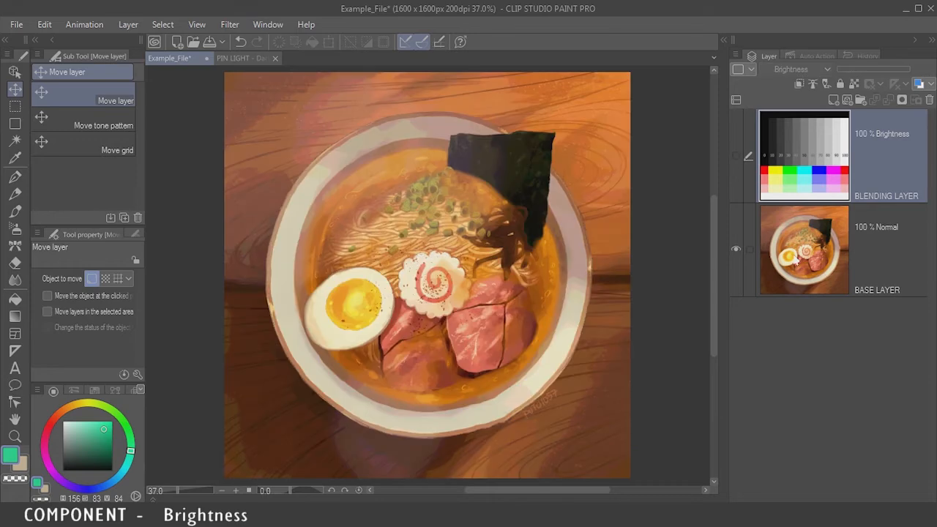
{"action": "left_click", "coordinate": [746, 221]}
{"action": "left_click", "coordinate": [137, 28]}
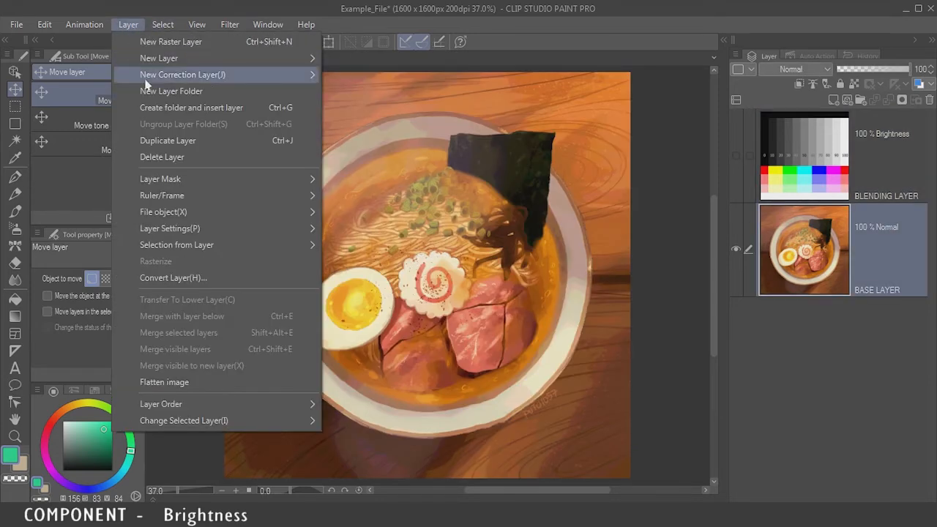
{"action": "mouse_move", "coordinate": [163, 76]}
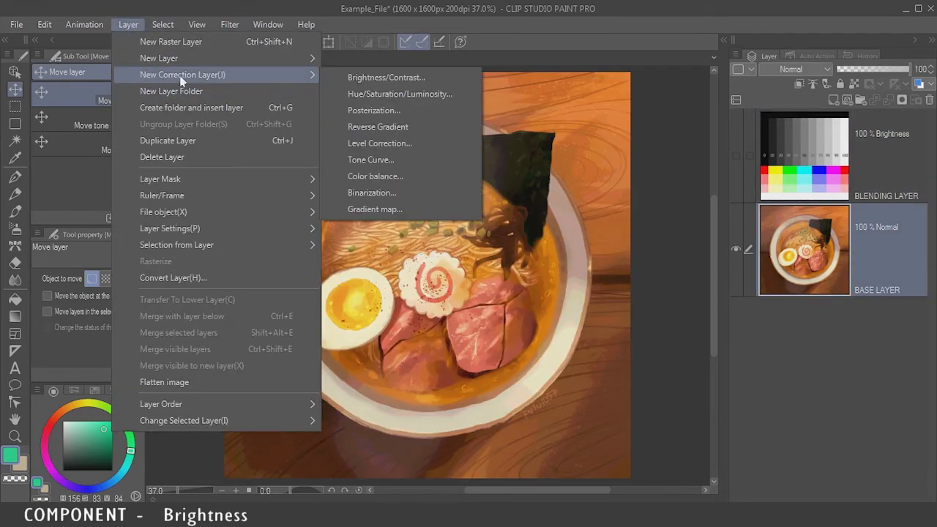
{"action": "left_click", "coordinate": [377, 162]}
Step: Shape the RGB tone curve into an S-curve with raised highlights and lowered shadows, and apply it
{"action": "left_click_drag", "start_coordinate": [184, 235], "coordinate": [167, 187]}
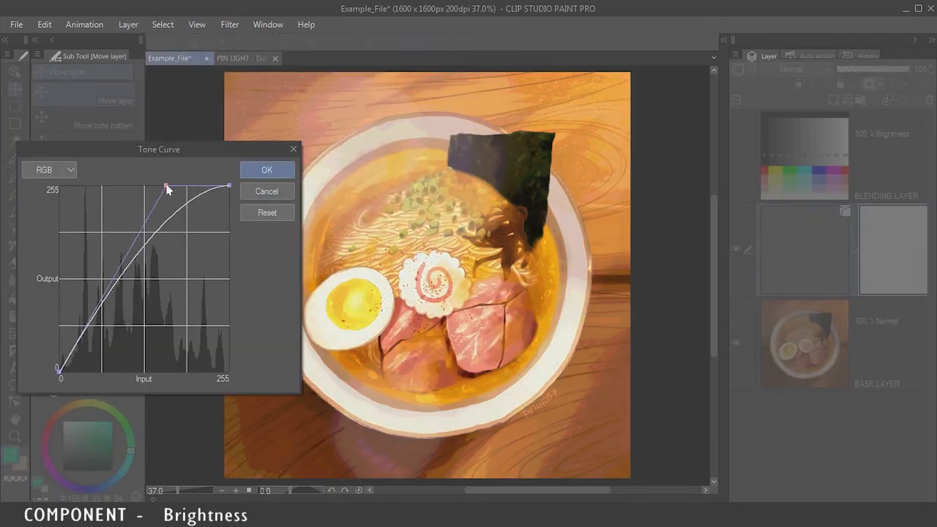
{"action": "left_click_drag", "start_coordinate": [115, 300], "coordinate": [114, 335]}
{"action": "left_click_drag", "start_coordinate": [165, 188], "coordinate": [168, 191]}
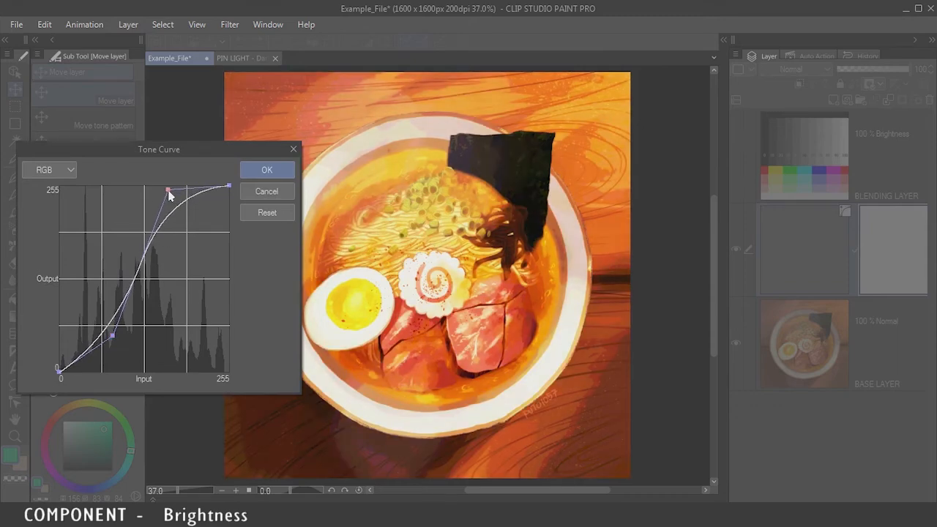
{"action": "left_click_drag", "start_coordinate": [114, 334], "coordinate": [117, 335]}
{"action": "left_click", "coordinate": [263, 173]}
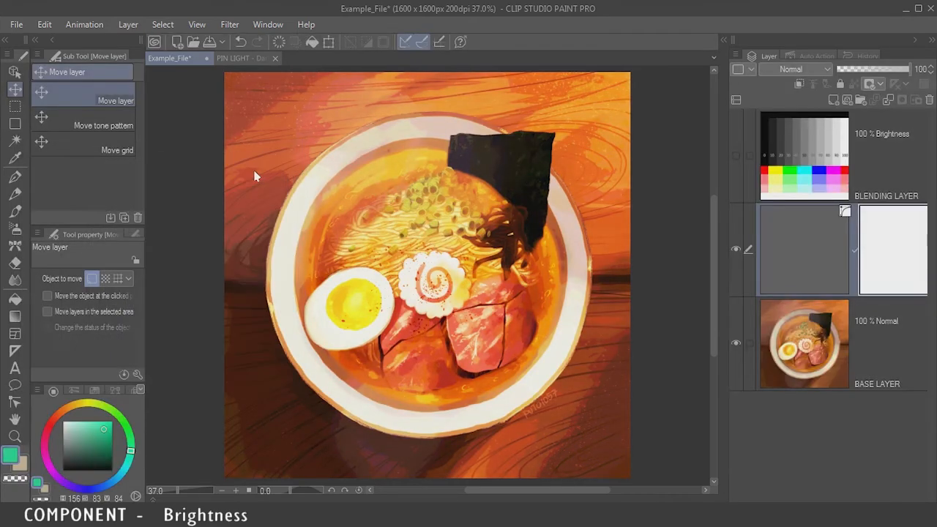
Step: Set the tone curve layer's blending mode to Brightness and lower the shadow point of its RGB curve
{"action": "left_click", "coordinate": [783, 71]}
{"action": "left_click", "coordinate": [771, 436]}
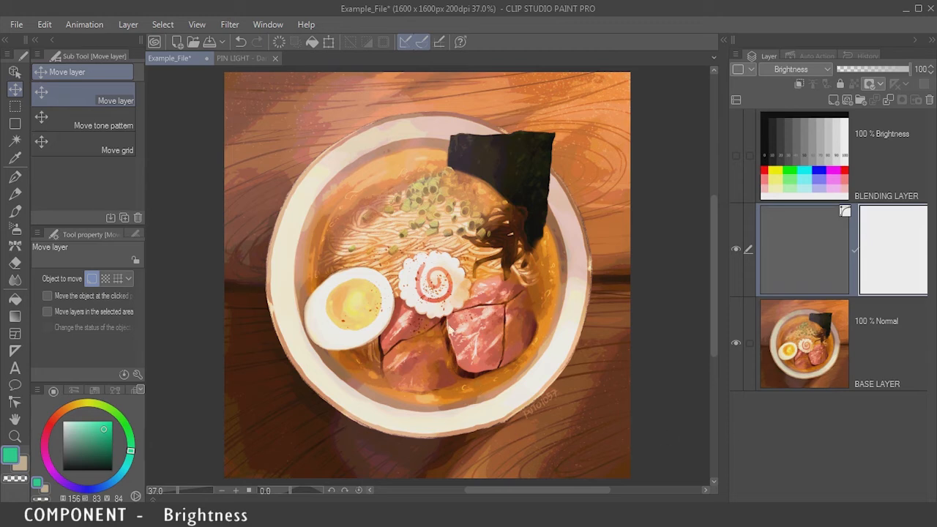
{"action": "double_click", "coordinate": [783, 258]}
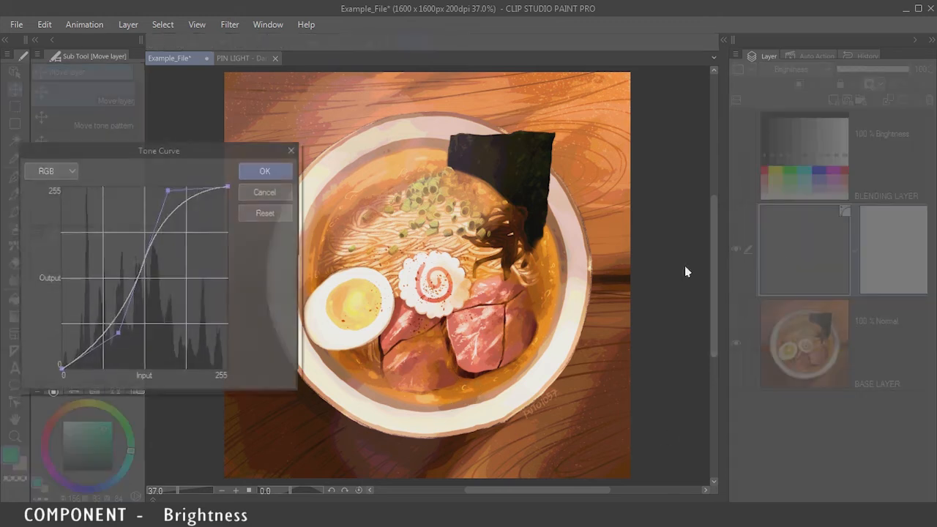
{"action": "mouse_move", "coordinate": [169, 192]}
{"action": "left_mouse_down"}
{"action": "mouse_move", "coordinate": [196, 253]}
{"action": "mouse_move", "coordinate": [167, 194]}
{"action": "left_mouse_up"}
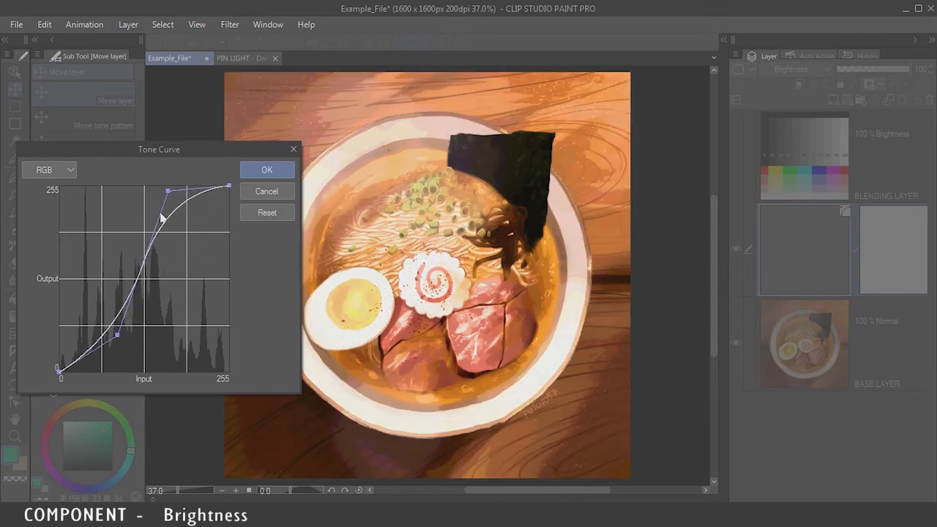
{"action": "left_click_drag", "start_coordinate": [118, 335], "coordinate": [113, 345]}
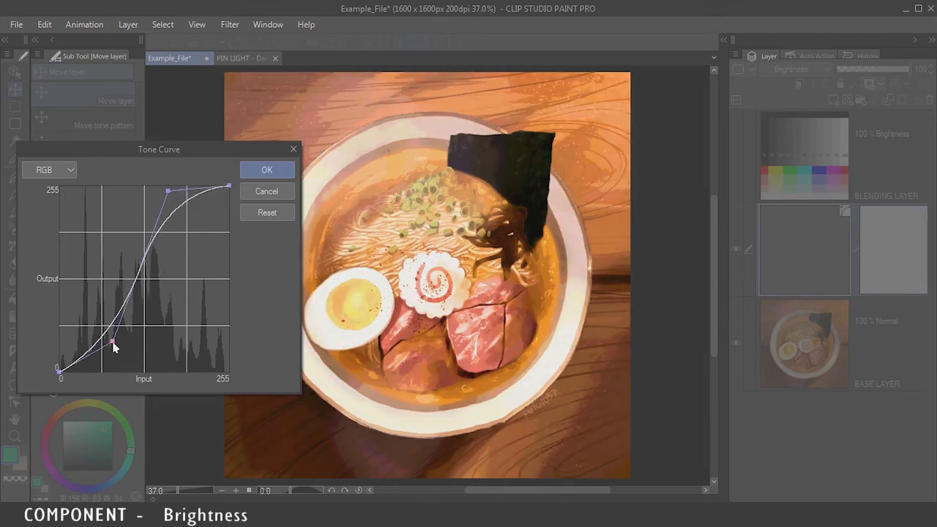
Step: Reshape the red channel's tone curve with raised shadows and lowered midtones and highlights, and apply it
{"action": "left_click", "coordinate": [55, 174]}
{"action": "left_click", "coordinate": [40, 198]}
{"action": "left_click_drag", "start_coordinate": [183, 224], "coordinate": [191, 259]}
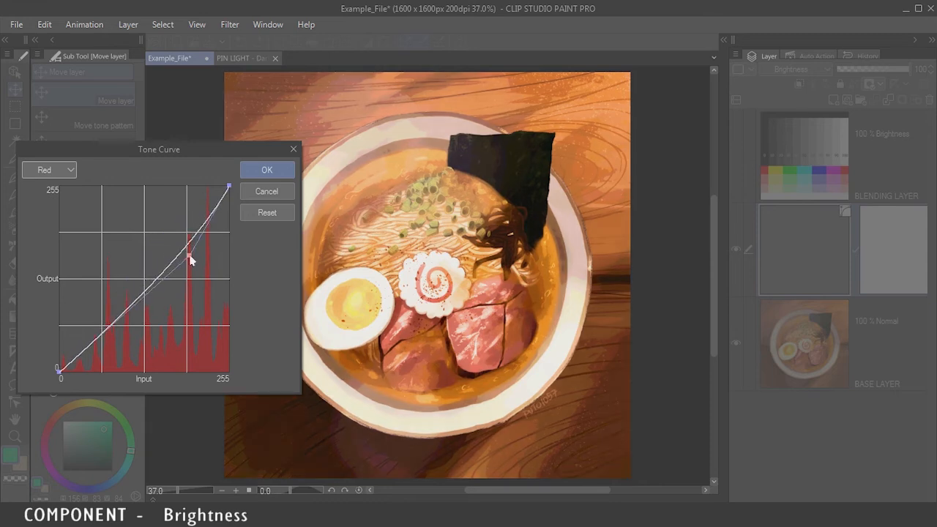
{"action": "left_click_drag", "start_coordinate": [117, 308], "coordinate": [153, 294]}
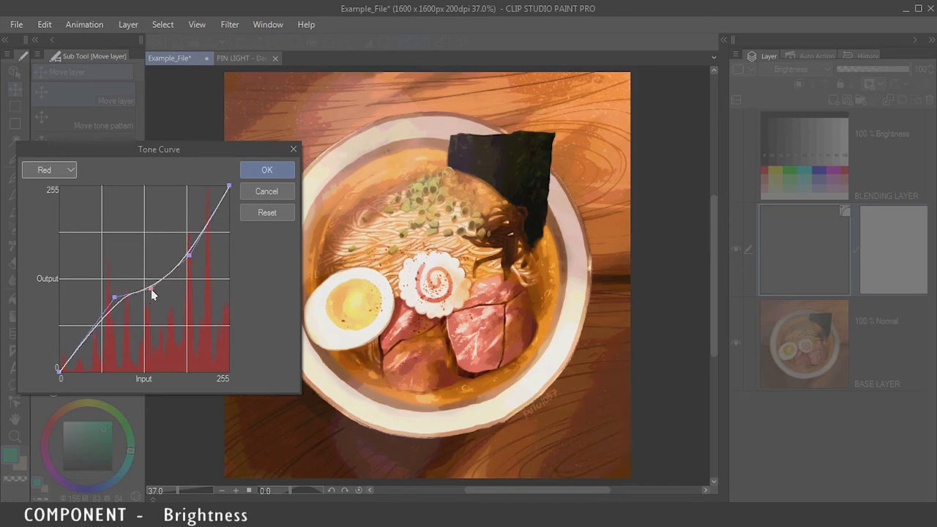
{"action": "left_click", "coordinate": [267, 174]}
Step: Switch the tone curve layer to Normal and back to Brightness to compare how the colours of the ramen react
{"action": "left_click", "coordinate": [794, 69]}
{"action": "left_click", "coordinate": [781, 82]}
{"action": "left_click", "coordinate": [782, 70]}
{"action": "left_click", "coordinate": [780, 436]}
Step: Bend the tone curve's blue channel into a strong inverted S with raised shadows and lowered highlights, and apply it
{"action": "double_click", "coordinate": [793, 266]}
{"action": "left_click", "coordinate": [50, 170]}
{"action": "left_click", "coordinate": [44, 225]}
{"action": "left_click_drag", "start_coordinate": [117, 306], "coordinate": [91, 188]}
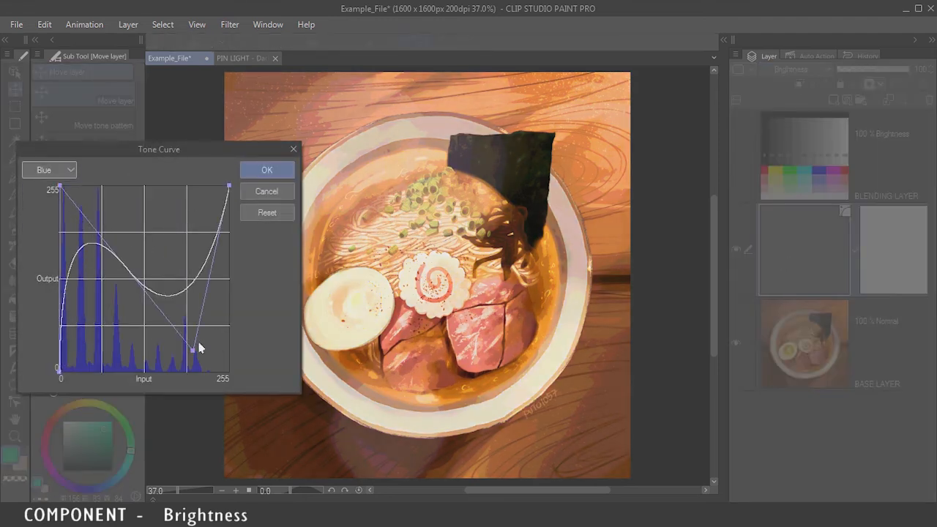
{"action": "left_click", "coordinate": [266, 169]}
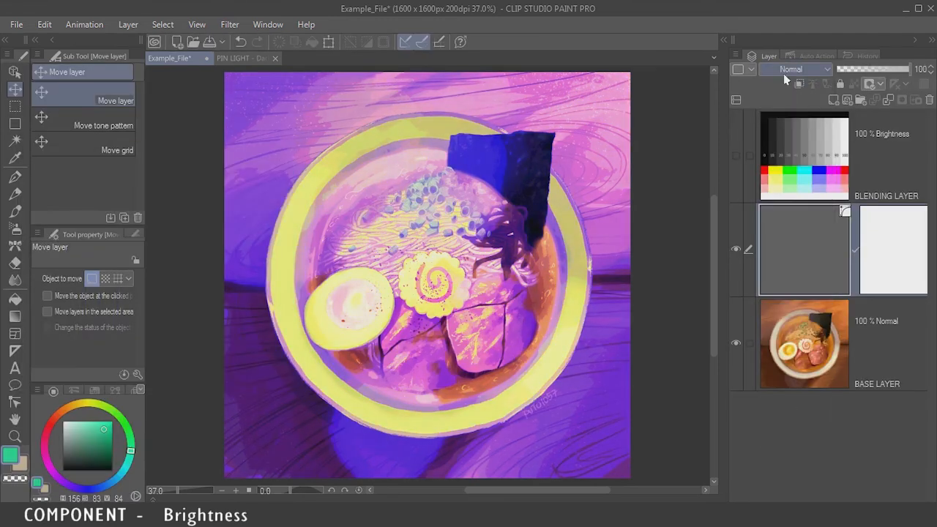
Step: Return the tone curve layer from Normal to Brightness, and hide and reshow it to compare its effect
{"action": "left_click", "coordinate": [790, 71]}
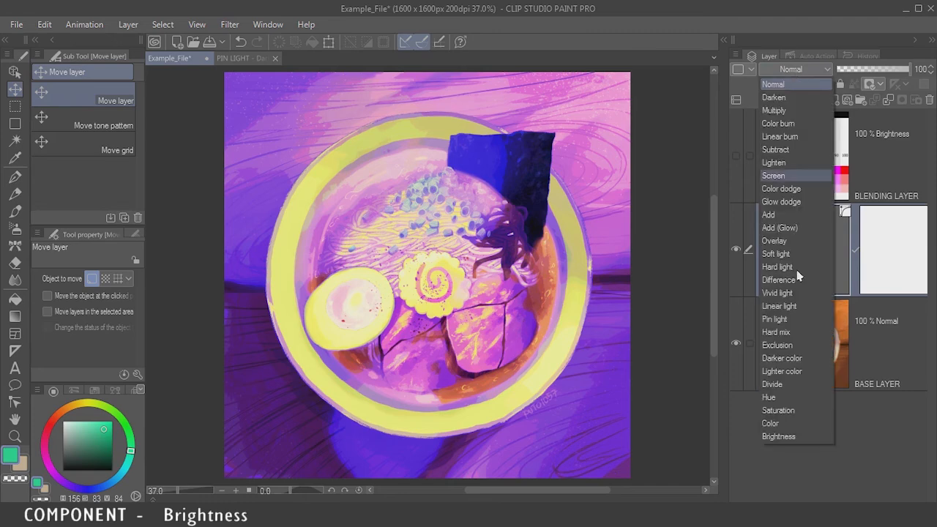
{"action": "left_click", "coordinate": [780, 436]}
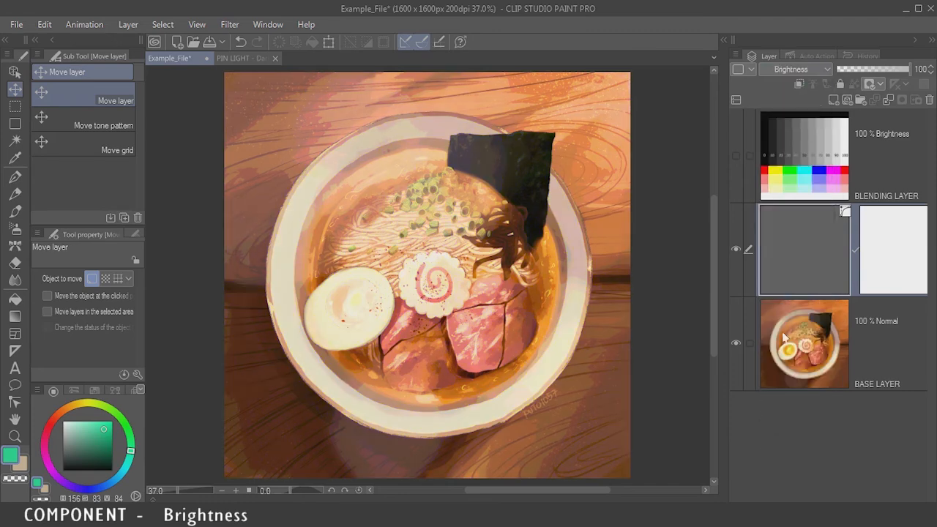
{"action": "left_click", "coordinate": [736, 251]}
{"action": "left_click", "coordinate": [736, 251]}
Step: Remove the added points from the blue channel's tone curve to restore a straight line, and apply it
{"action": "double_click", "coordinate": [820, 259]}
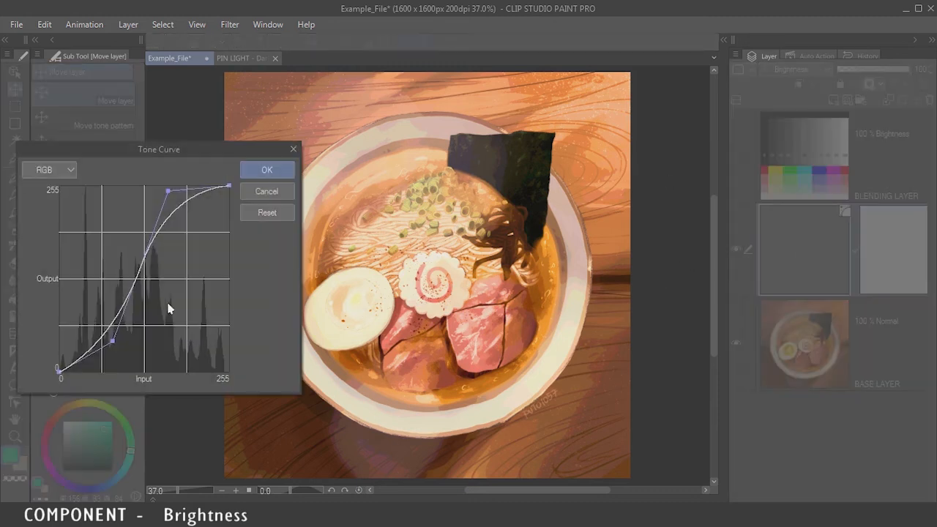
{"action": "left_click", "coordinate": [65, 170]}
{"action": "left_click", "coordinate": [73, 230]}
{"action": "left_click_drag", "start_coordinate": [192, 353], "coordinate": [53, 314]}
{"action": "left_click_drag", "start_coordinate": [60, 187], "coordinate": [54, 201]}
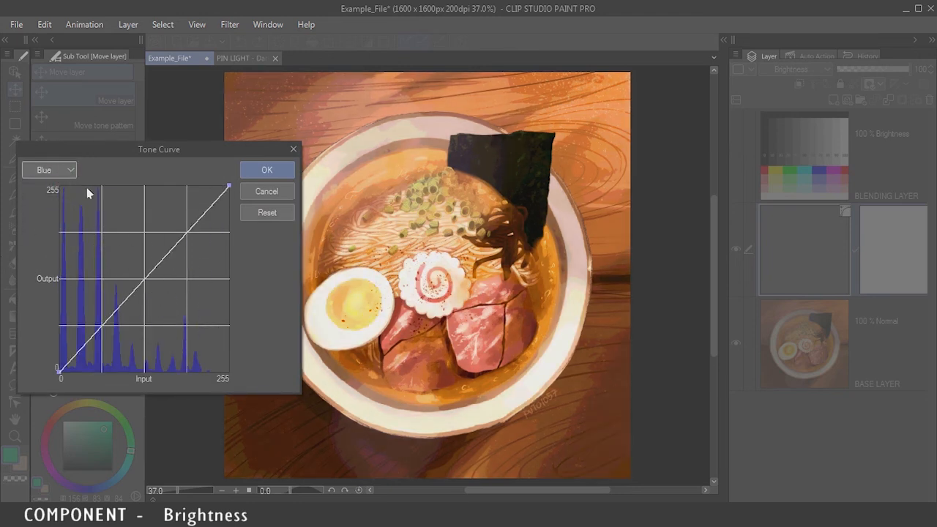
{"action": "left_click", "coordinate": [266, 172]}
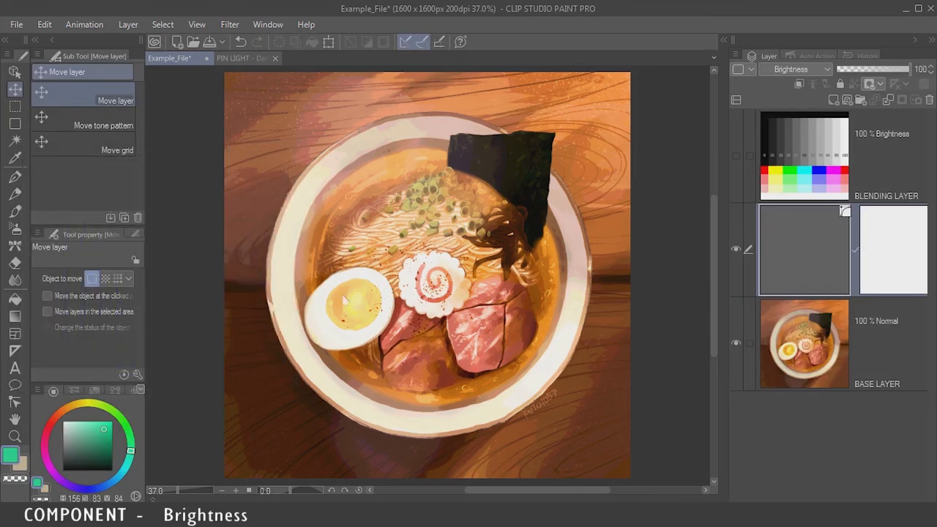